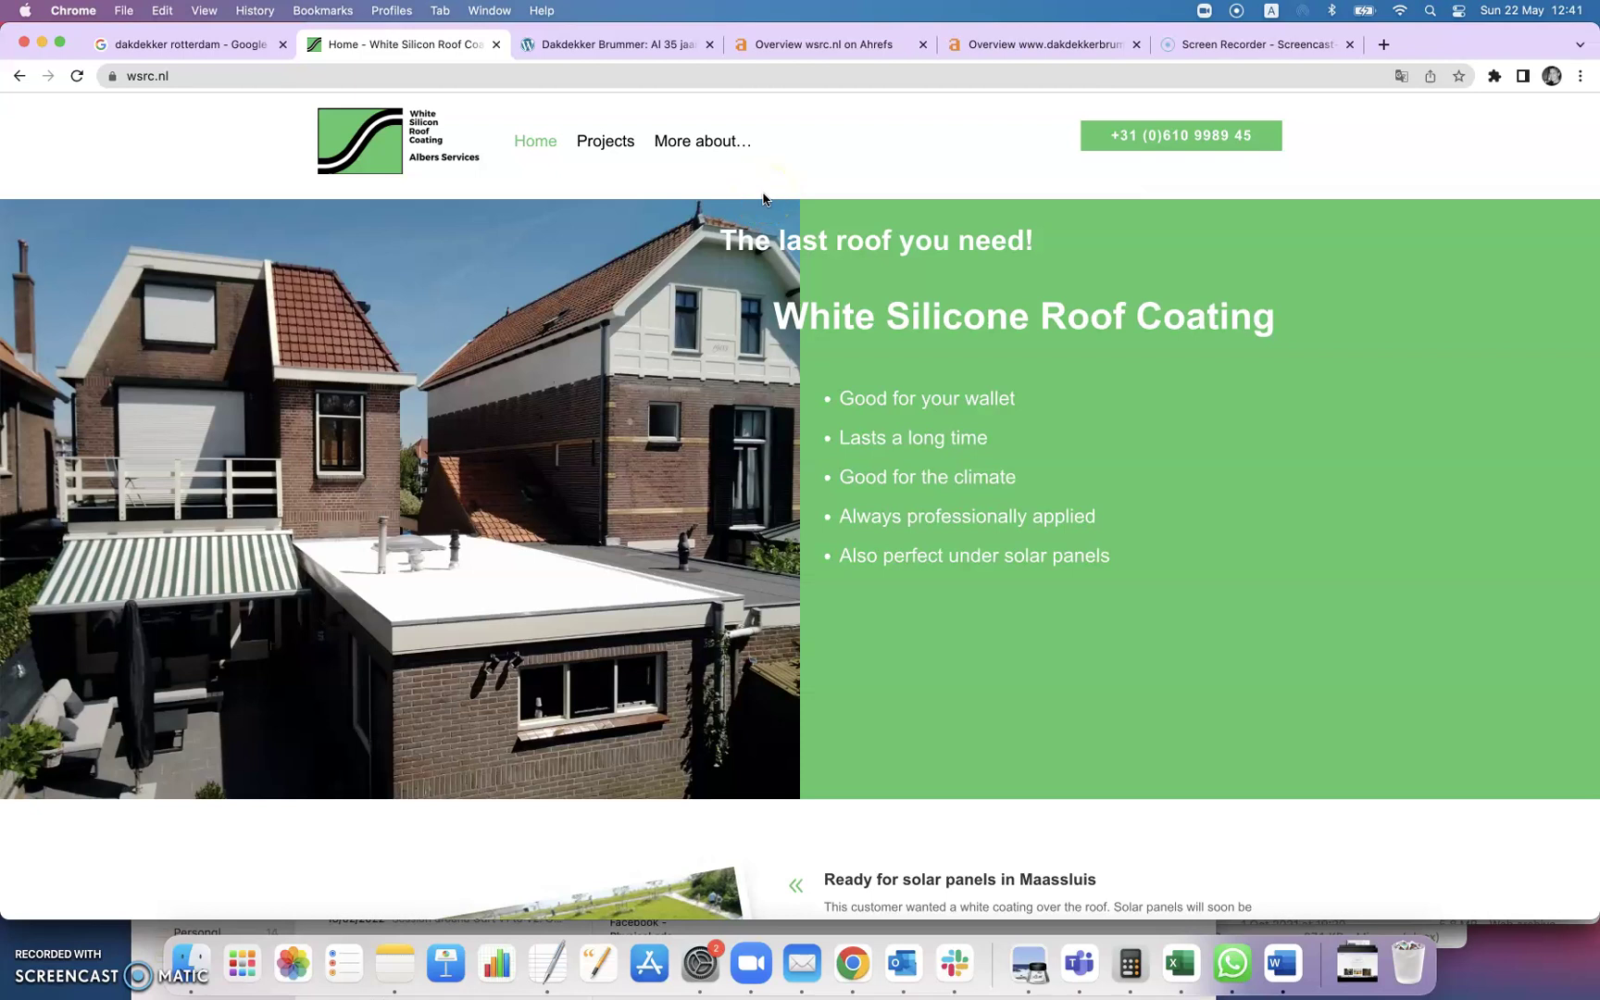
Scroll through the wsrc.nl 'White Silicone Roof Coating' homepage and return to the top.
scroll(713, 324, "down", 12)
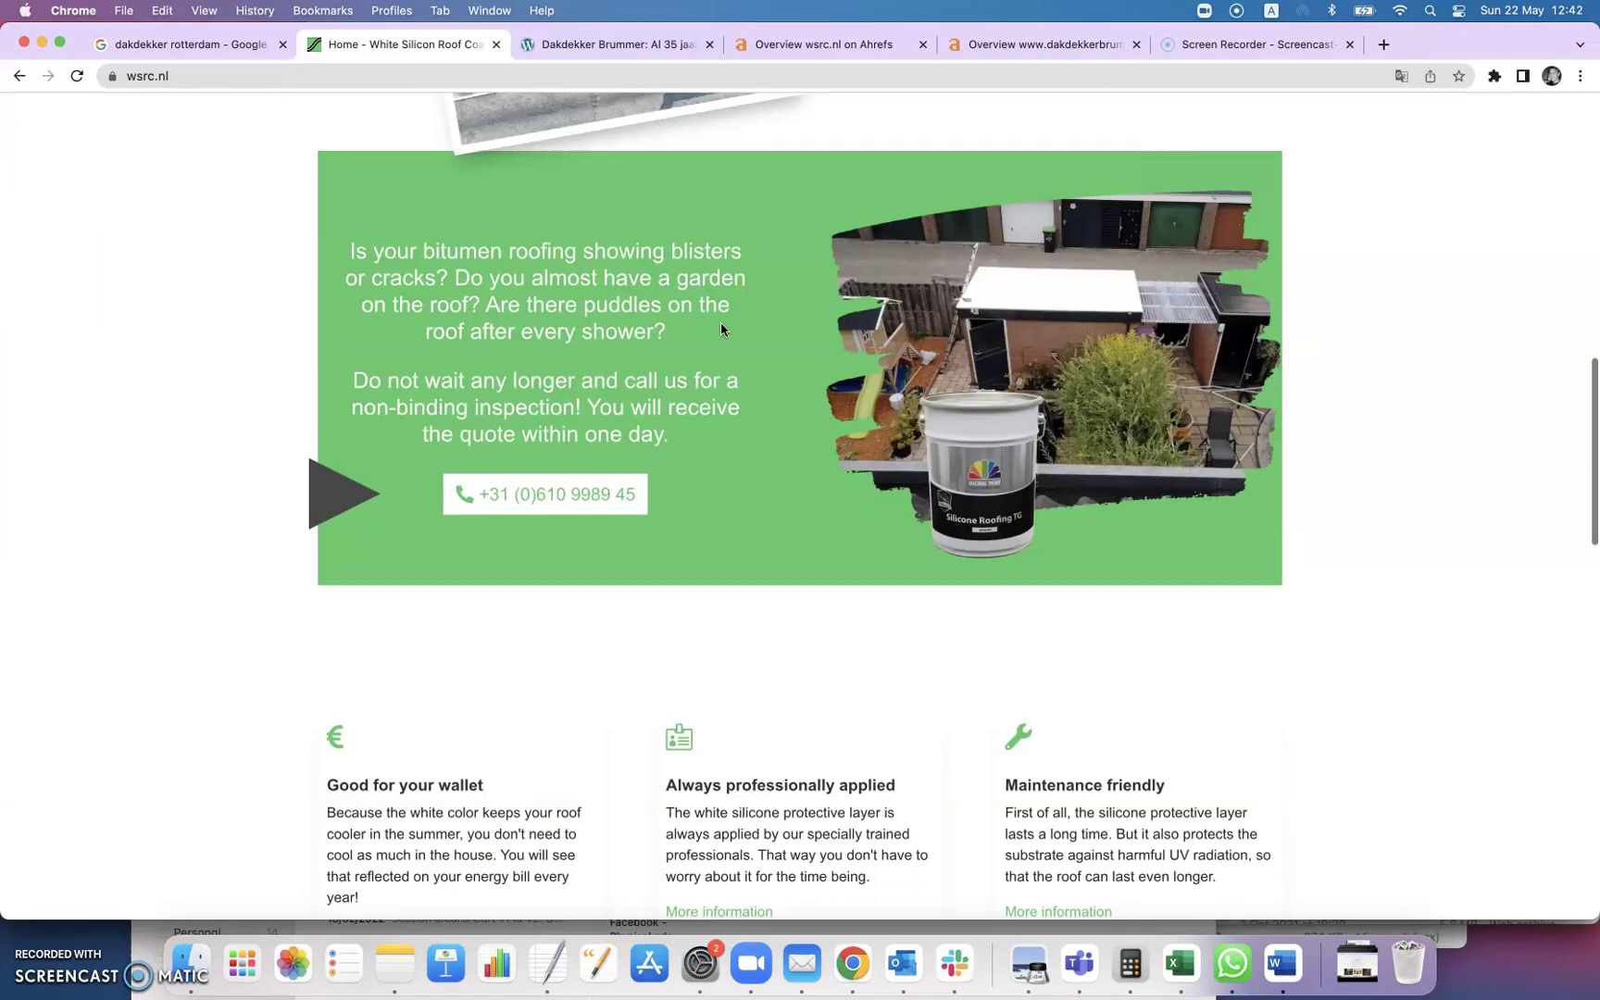
scroll(721, 329, "down", 5)
scroll(721, 329, "up", 20)
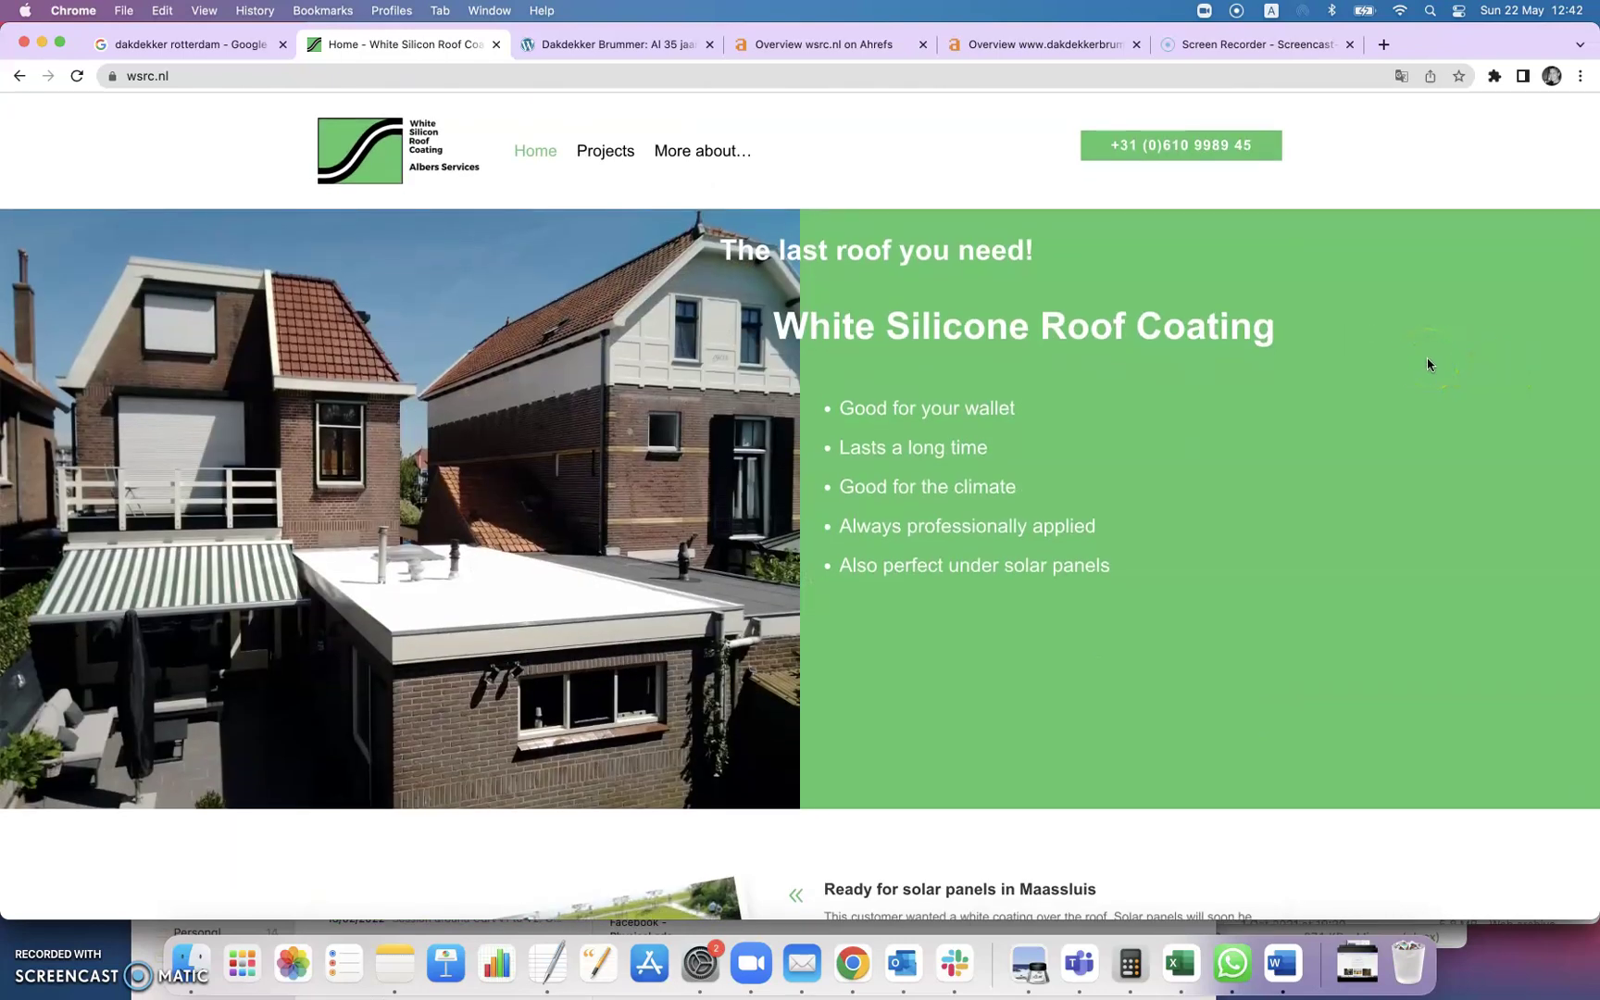
scroll(1420, 364, "down", 20)
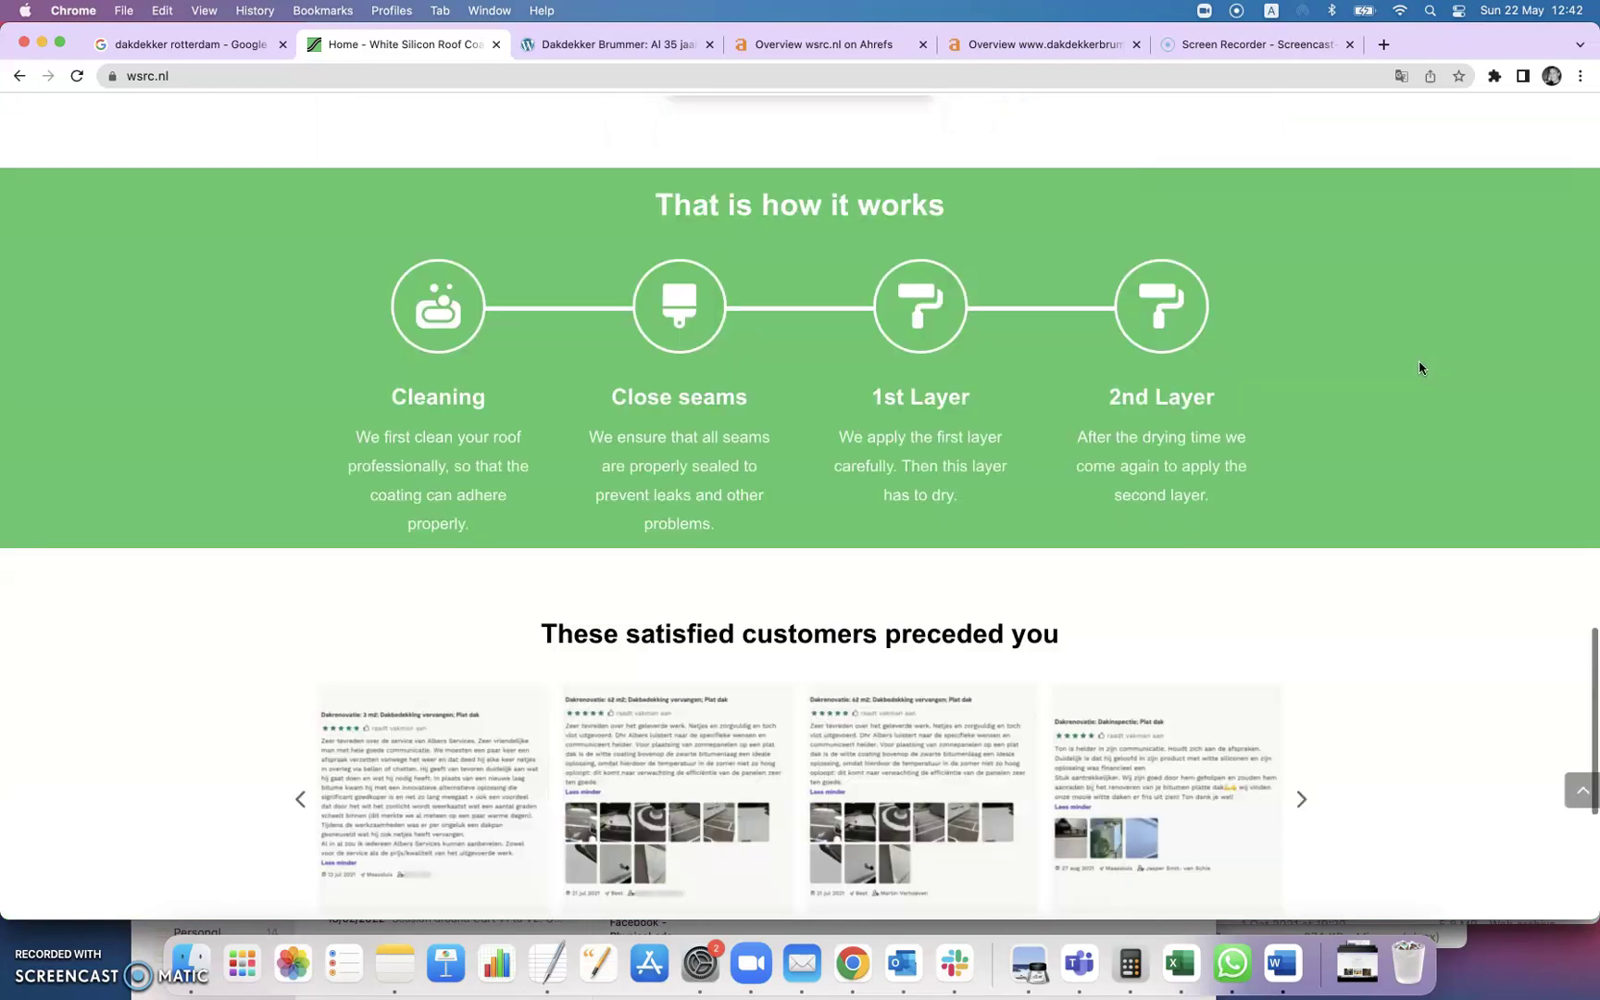
scroll(1418, 368, "up", 20)
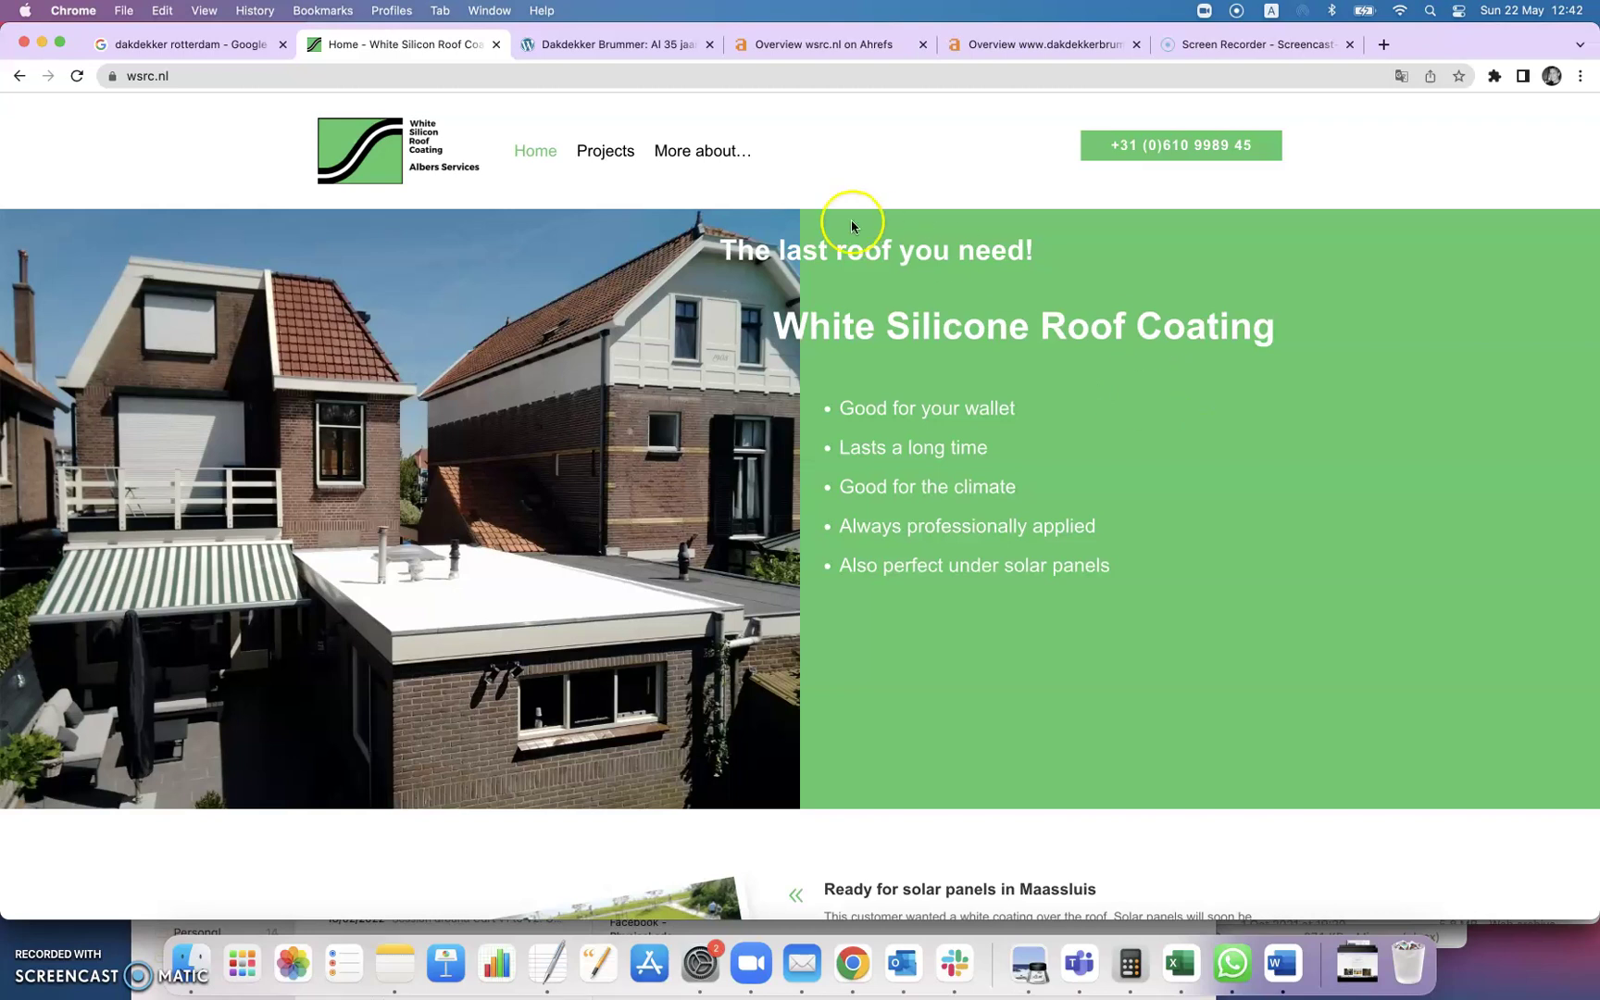
Review the Dakdekker Brummer homepage top to bottom, then return to the 'dakdekker rotterdam' Google results.
left_click(625, 49)
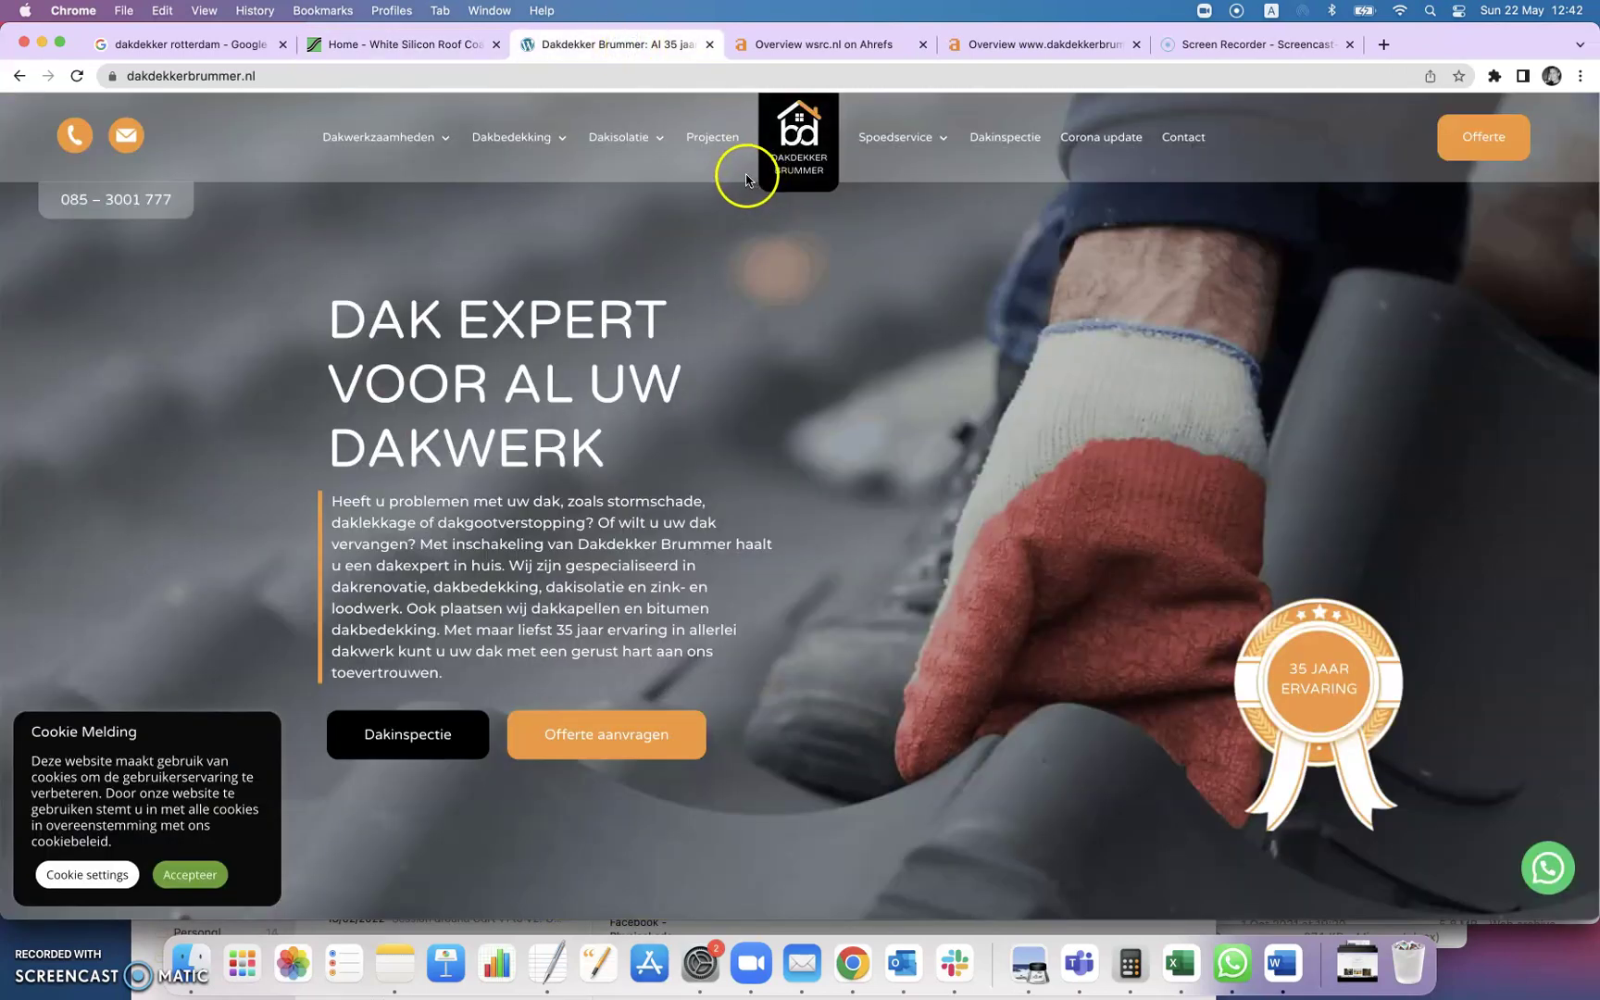
scroll(896, 328, "down", 20)
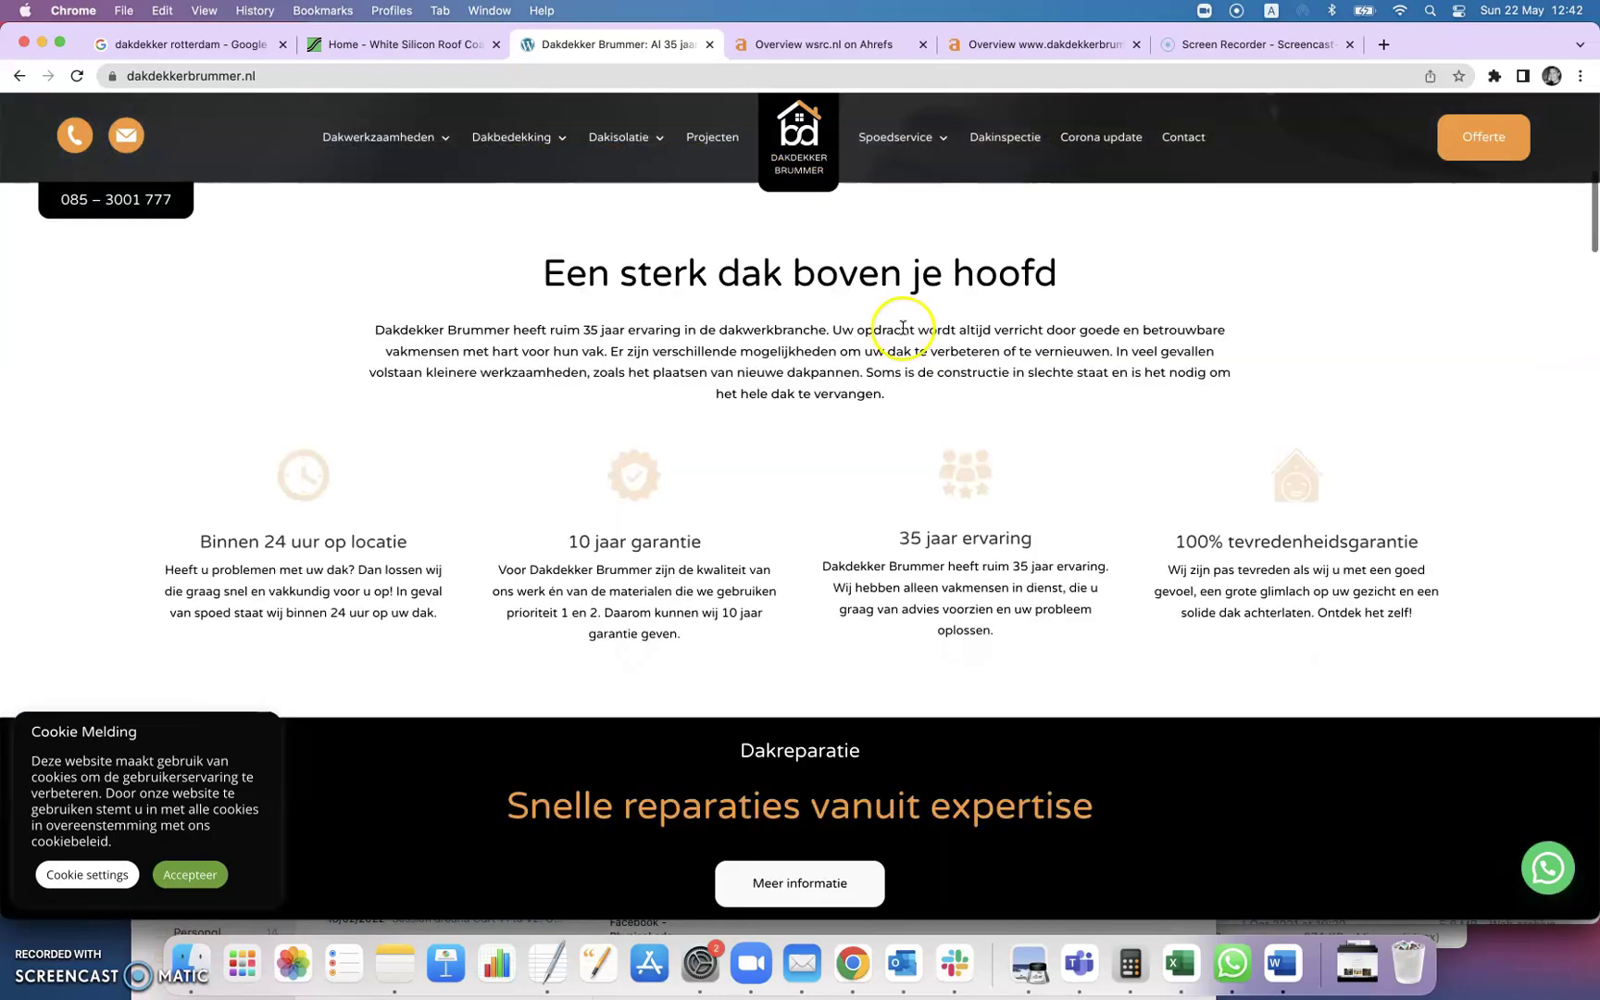
scroll(910, 349, "down", 20)
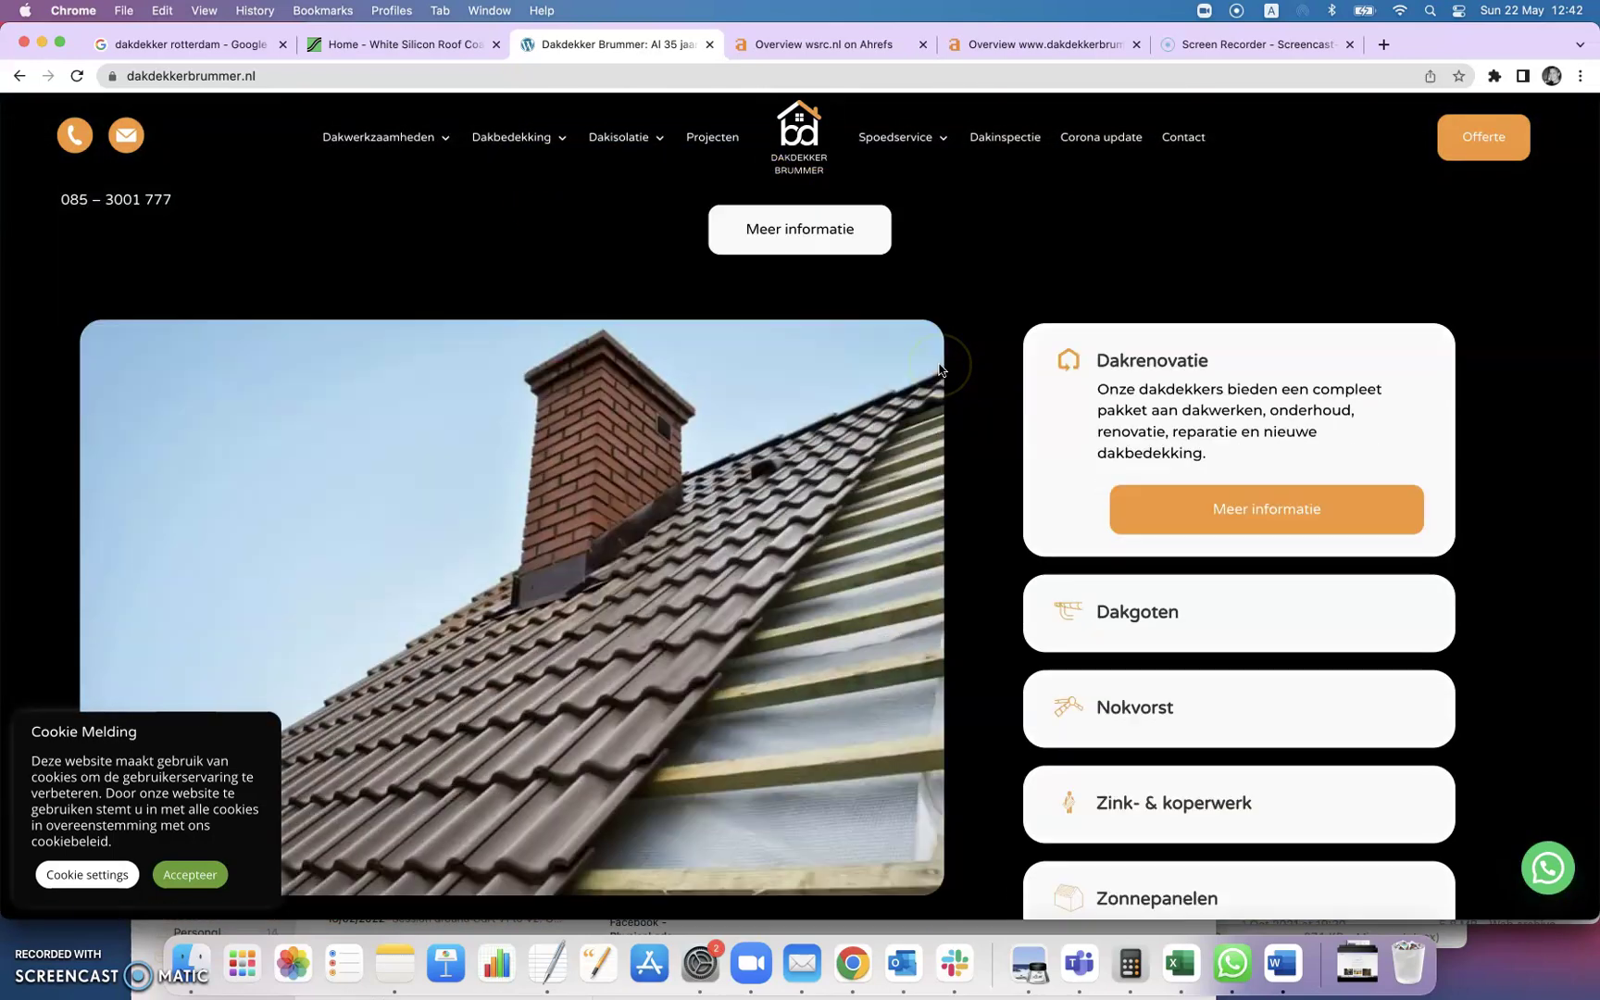
scroll(938, 370, "down", 20)
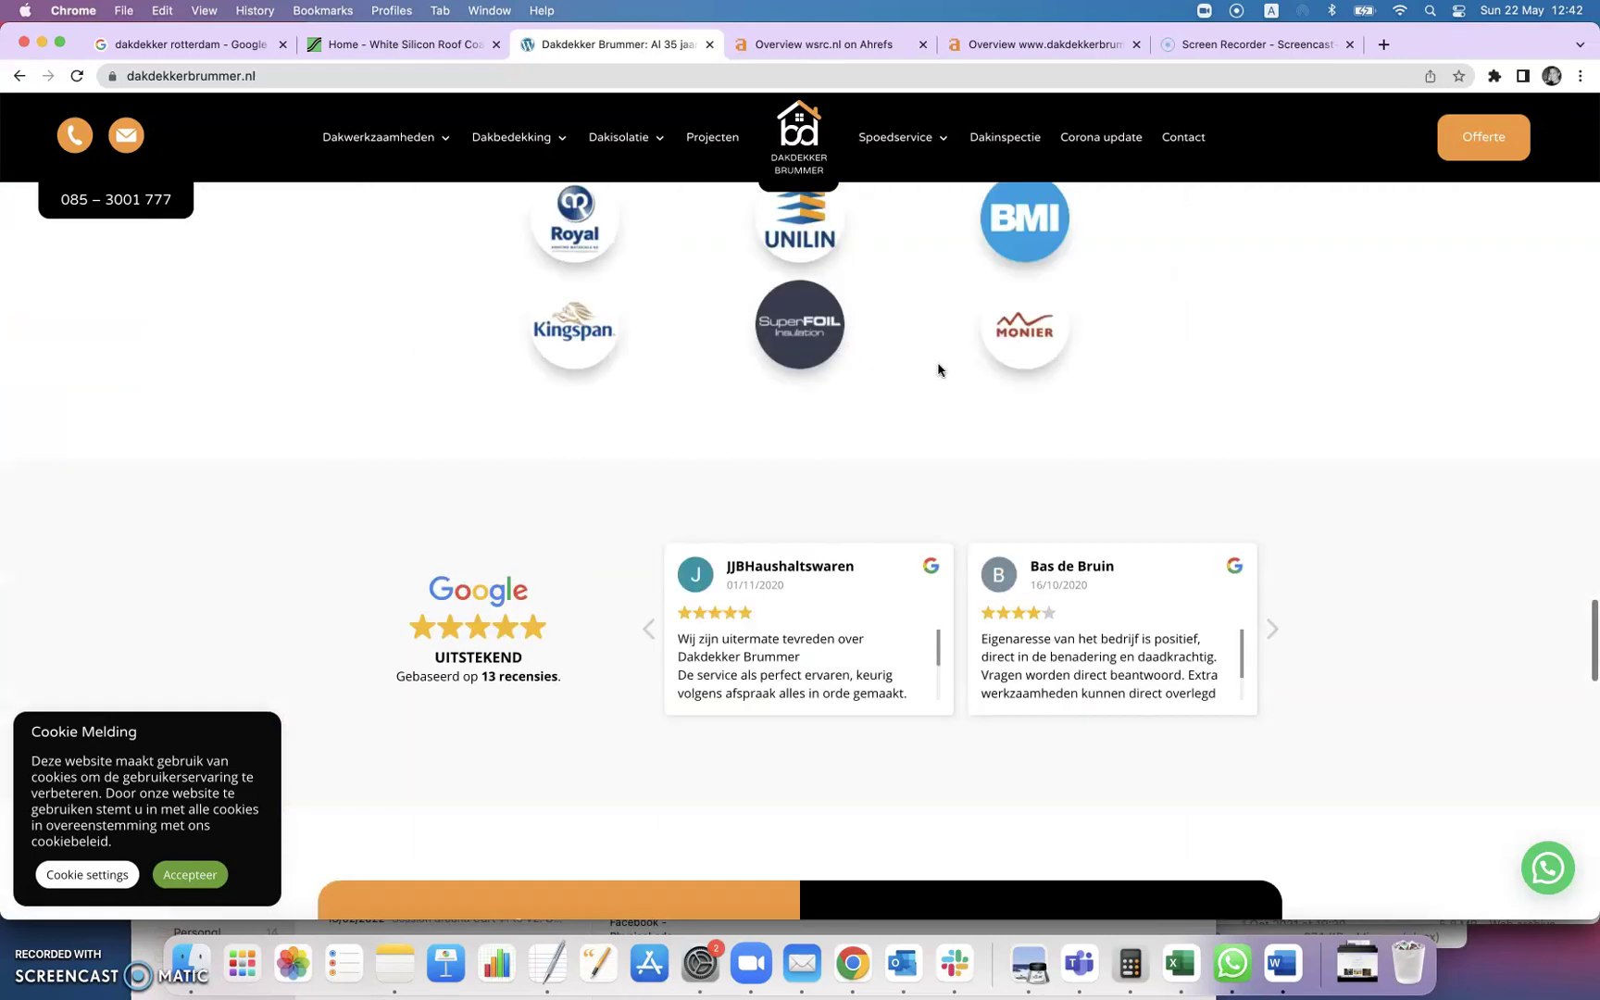
scroll(938, 370, "down", 3)
scroll(935, 366, "up", 15)
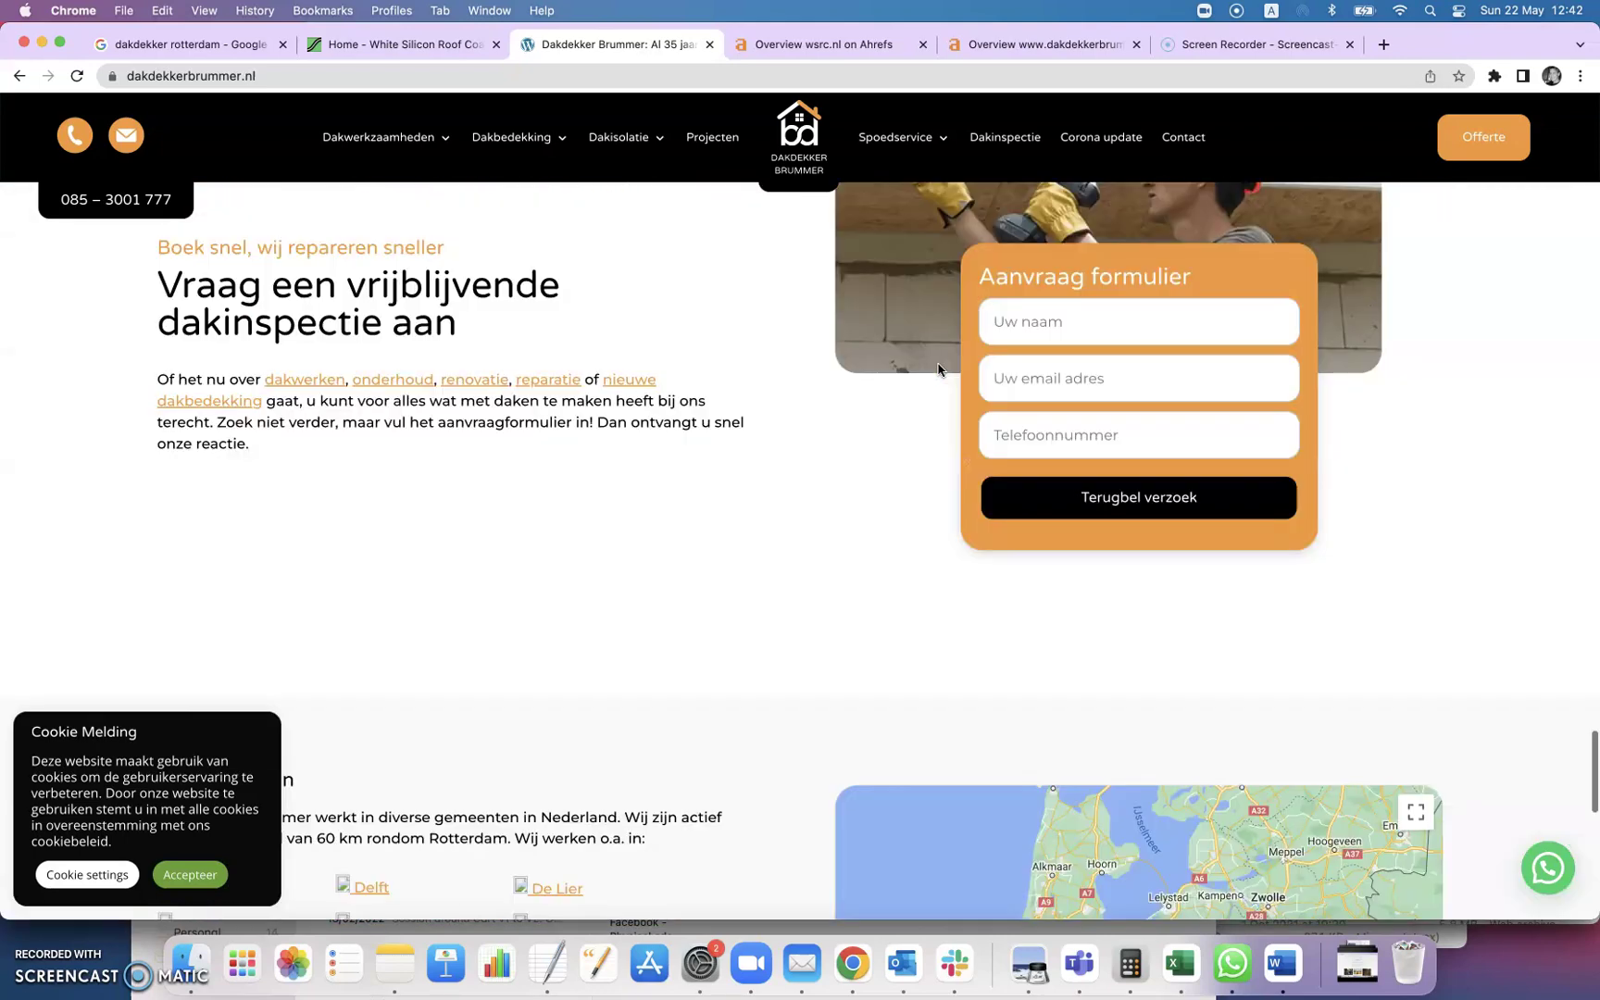
scroll(927, 356, "up", 20)
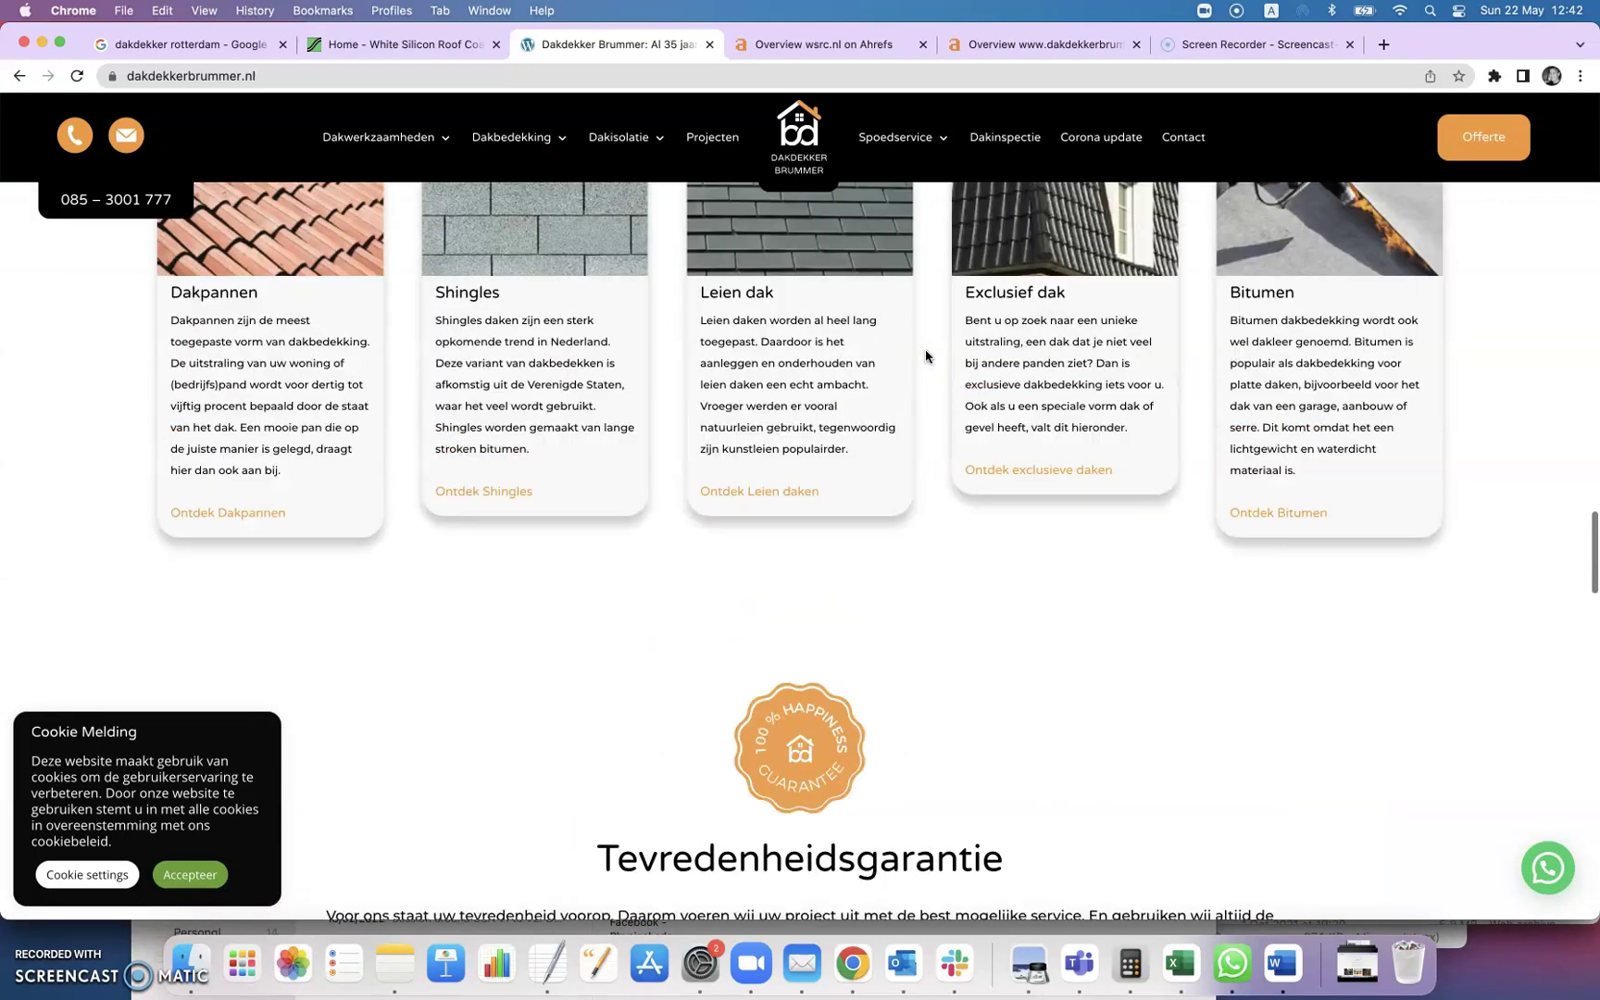
scroll(926, 356, "up", 15)
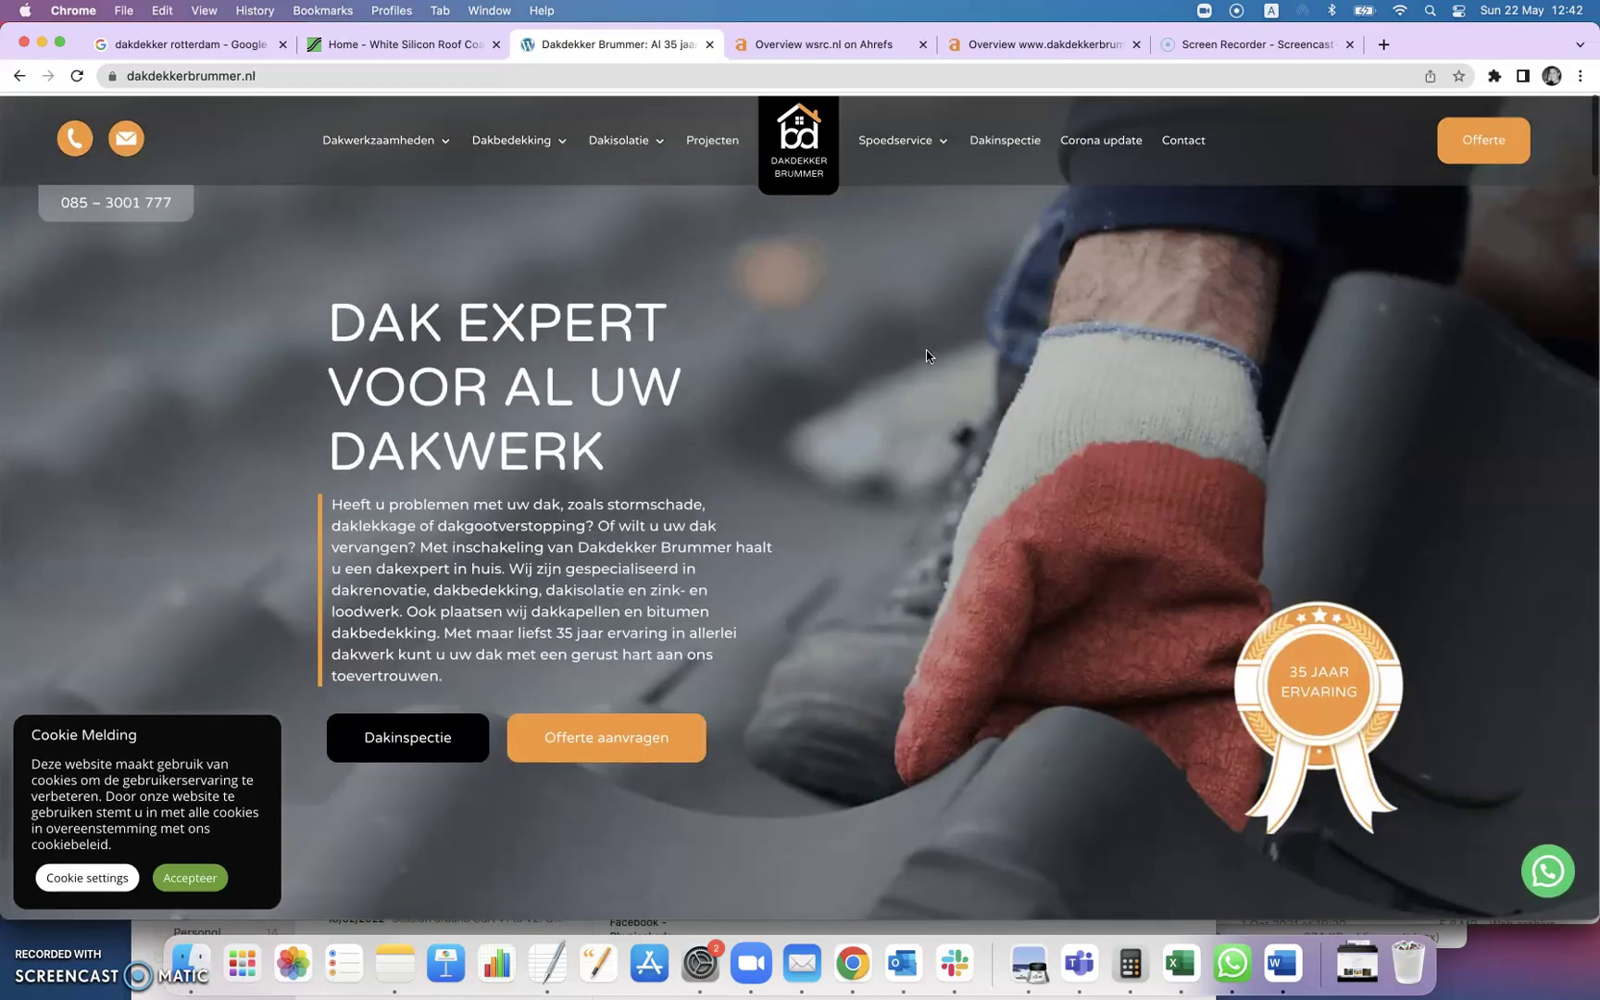
left_click(903, 324)
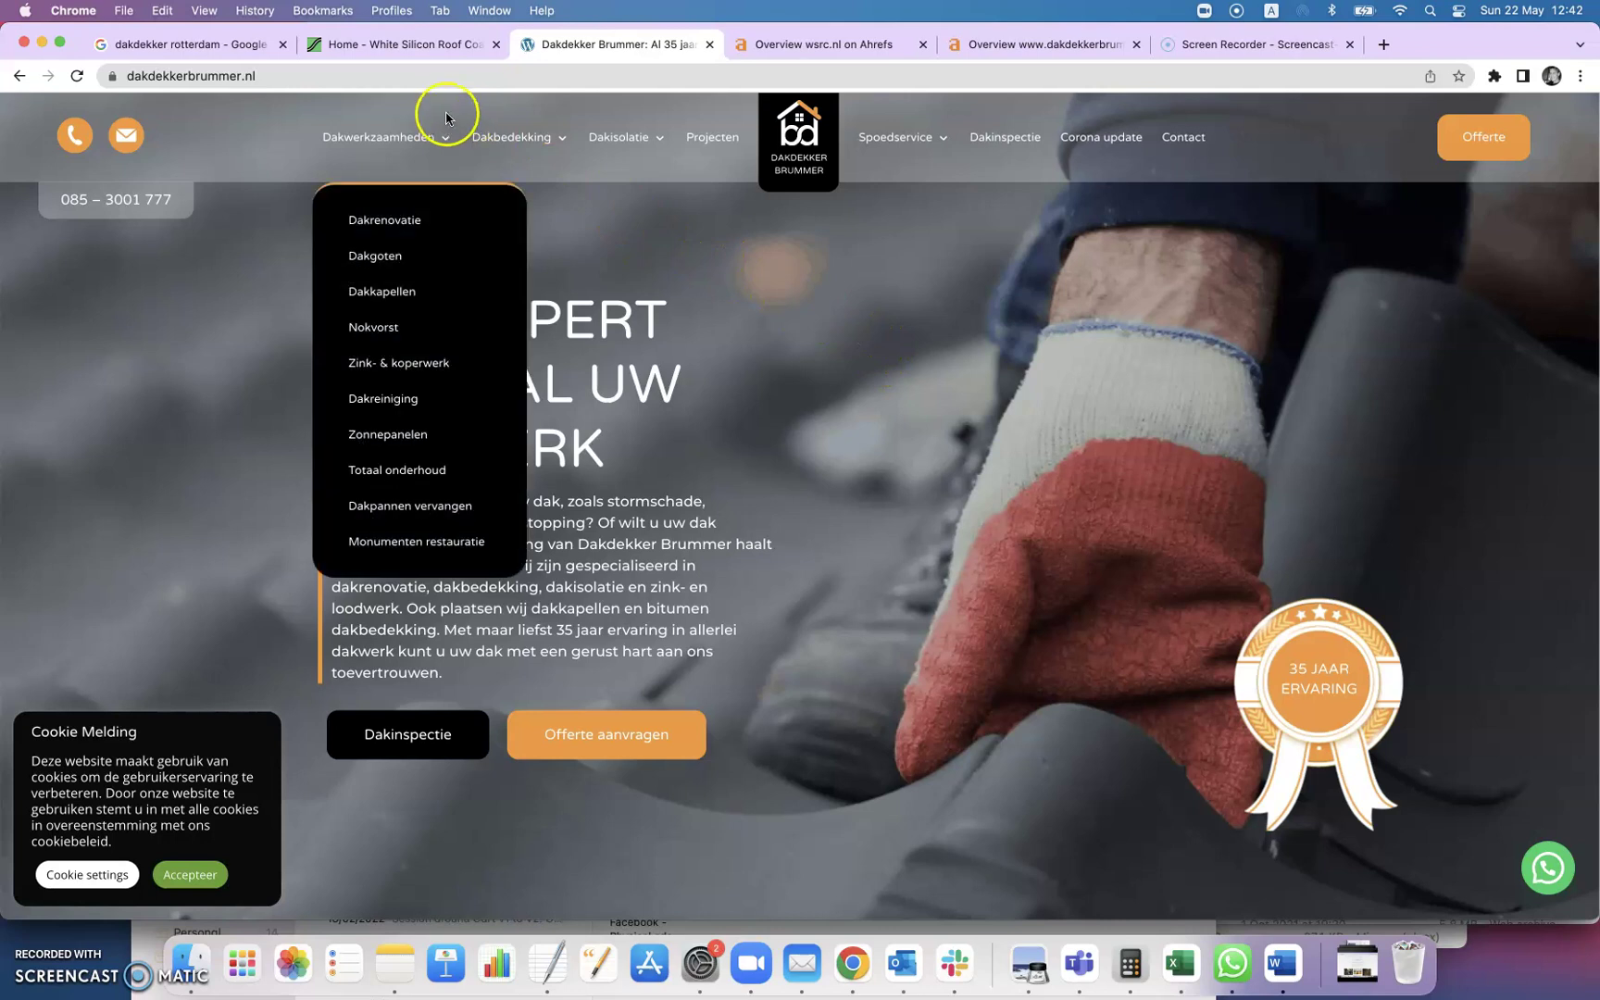
left_click(225, 46)
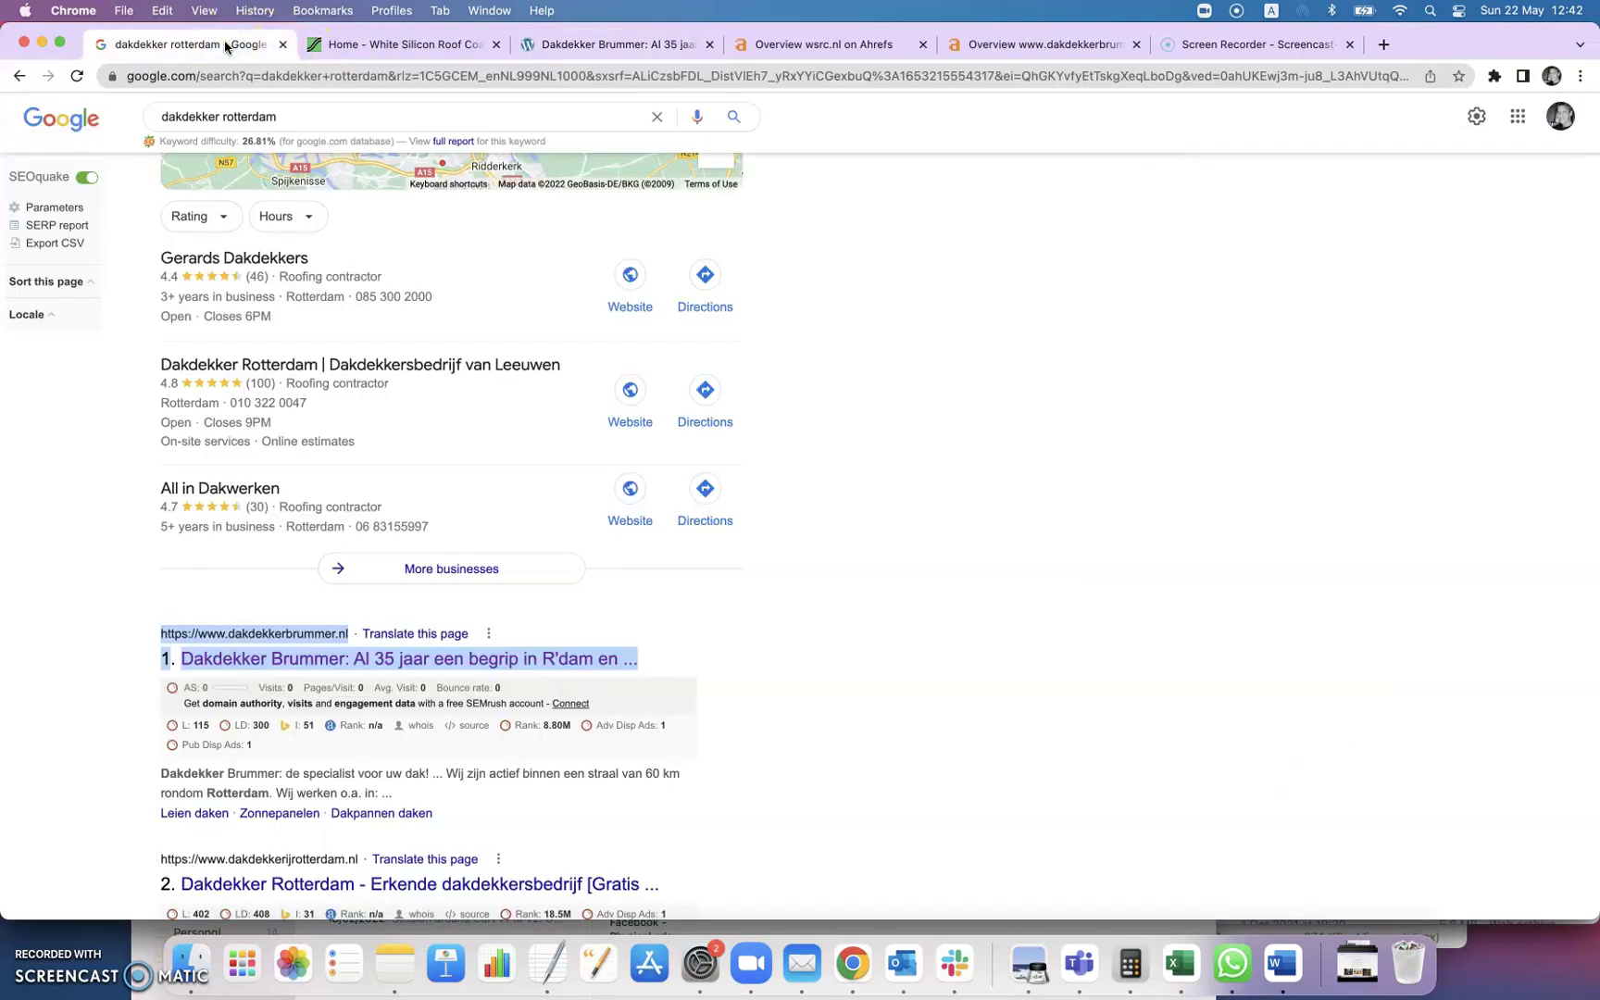
scroll(778, 242, "up", 10)
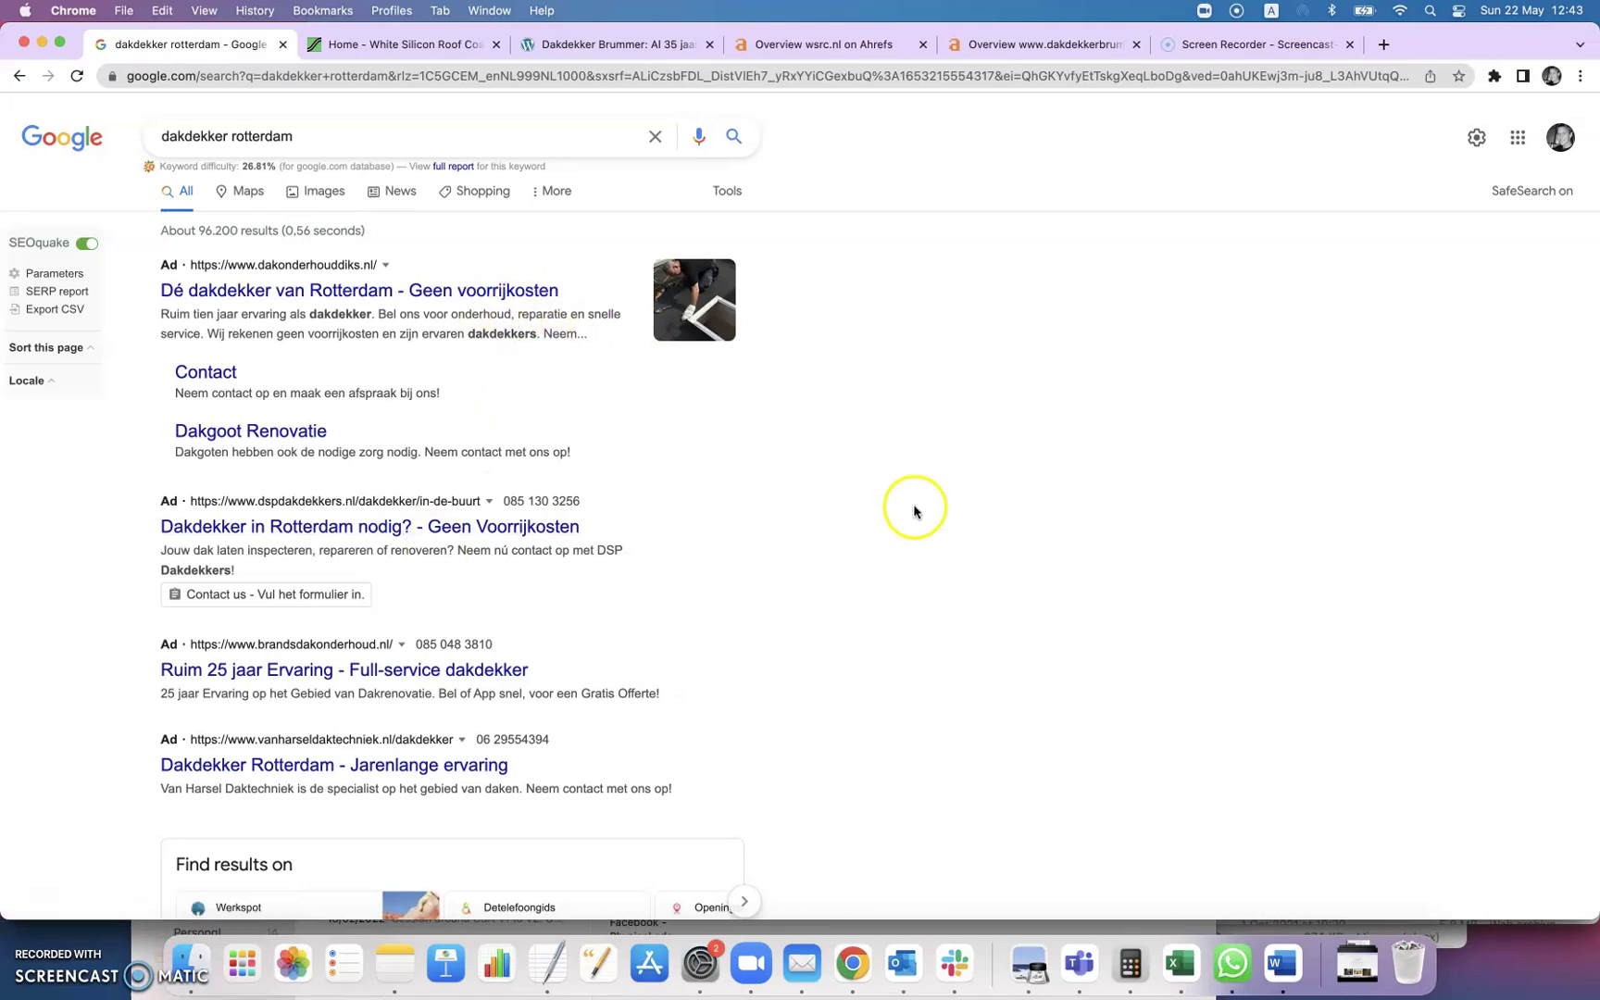
scroll(943, 565, "down", 6)
scroll(943, 571, "down", 2)
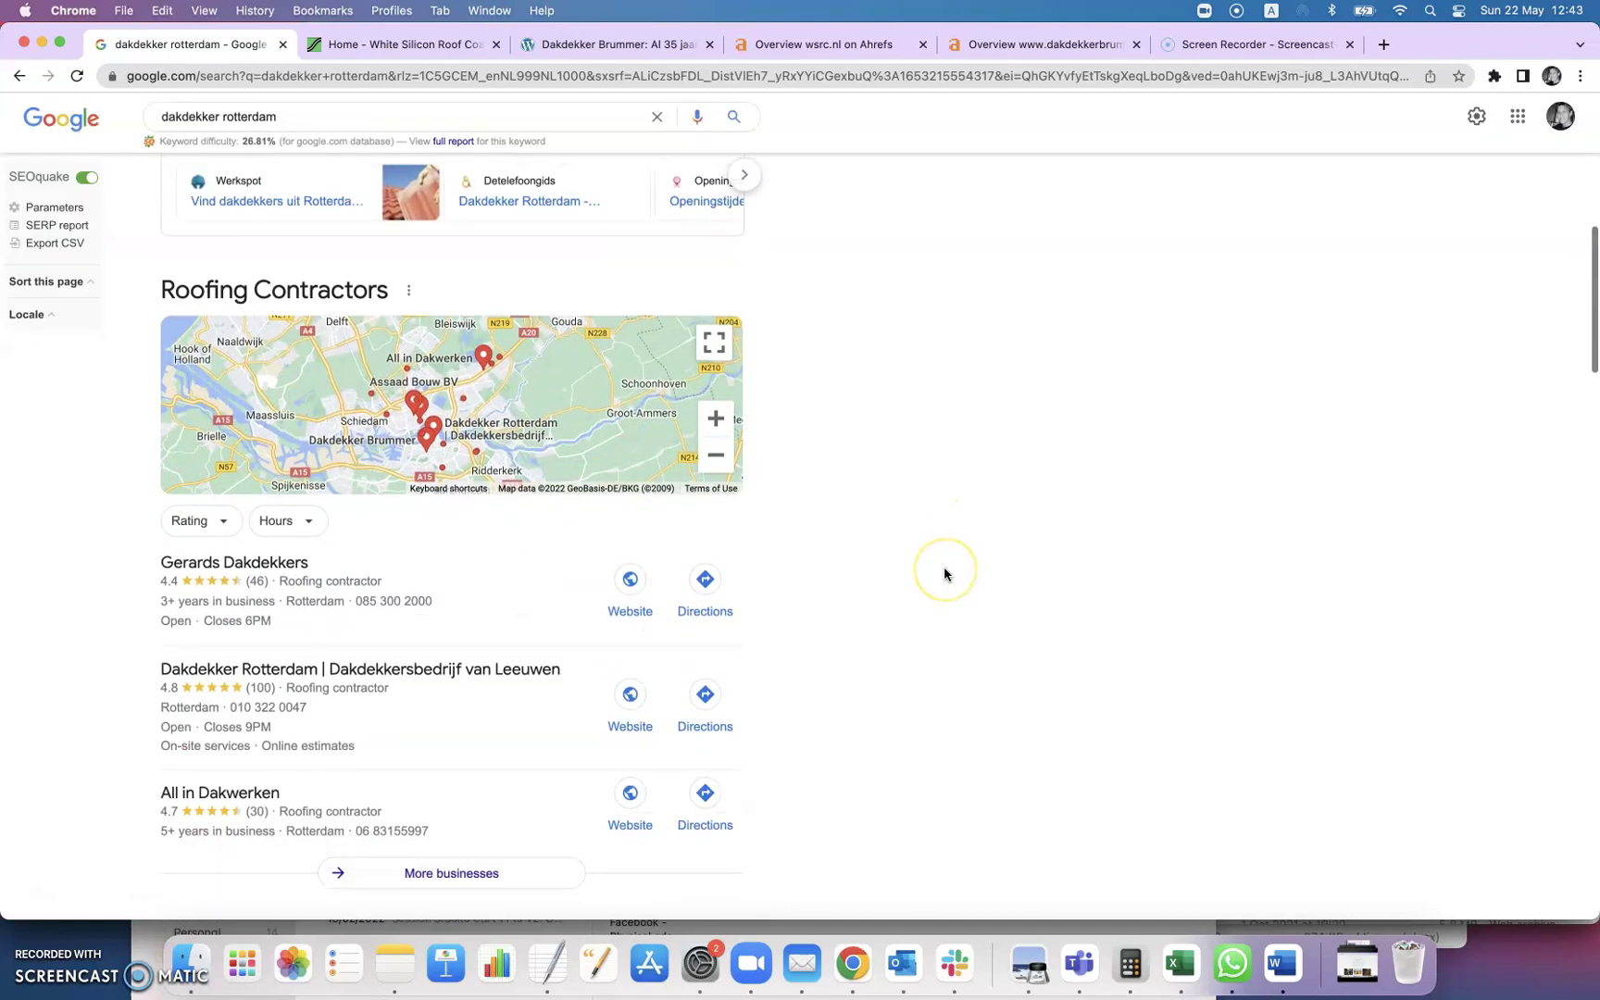
mouse_move(537, 373)
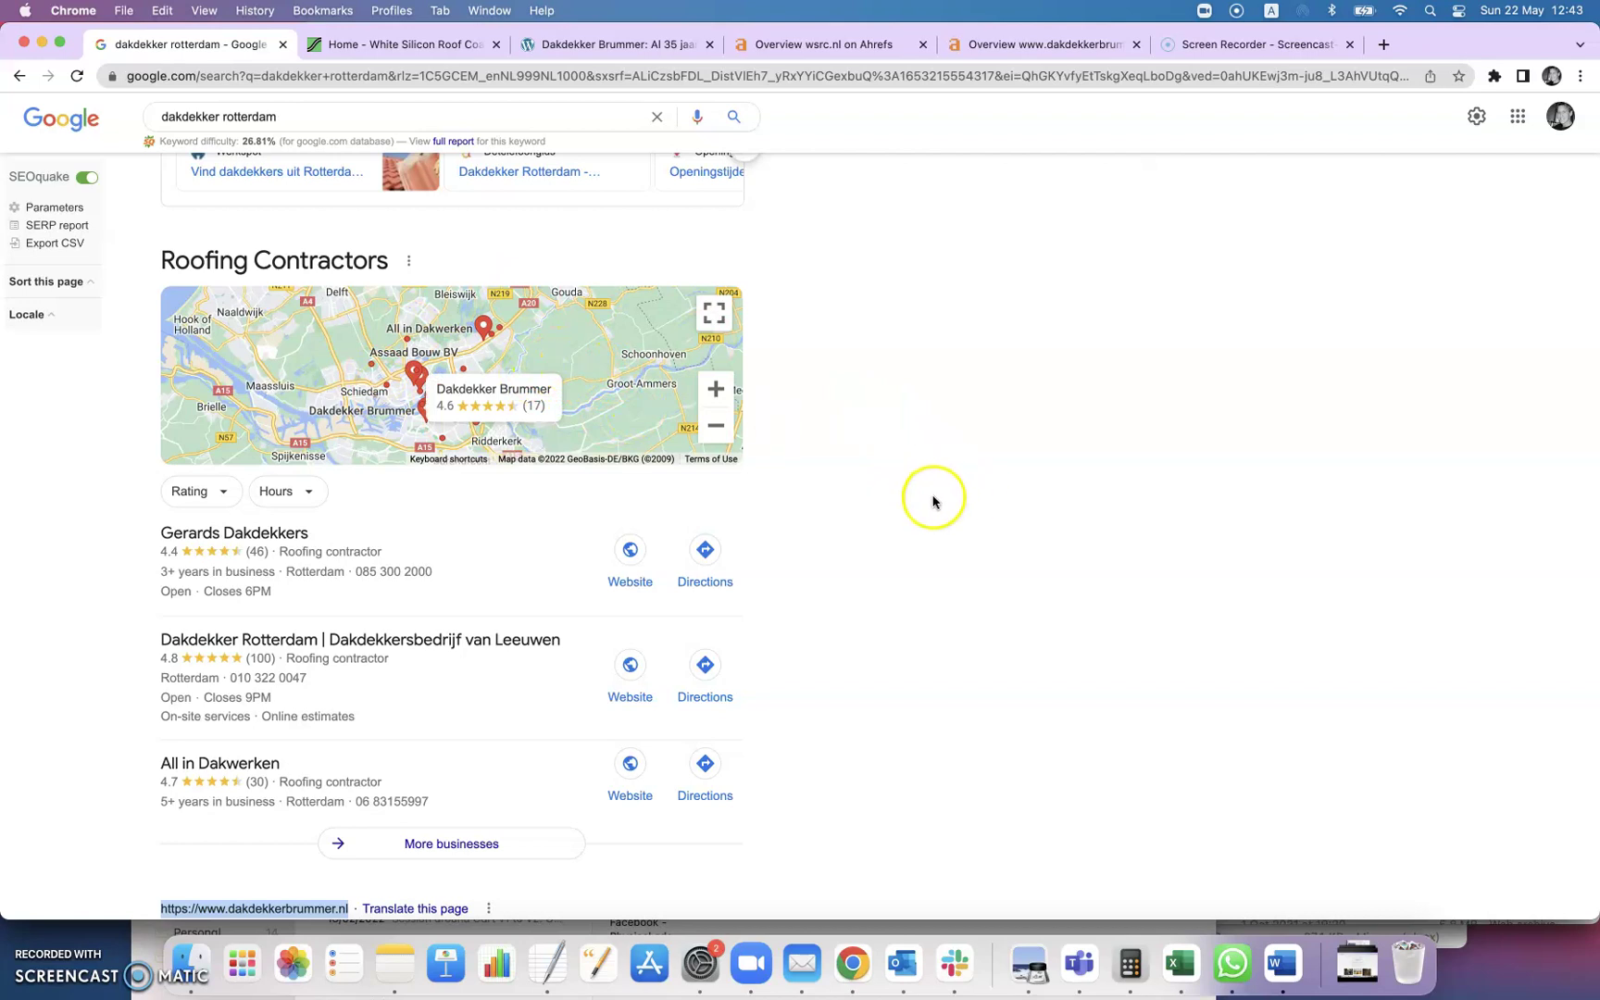
scroll(935, 501, "down", 1)
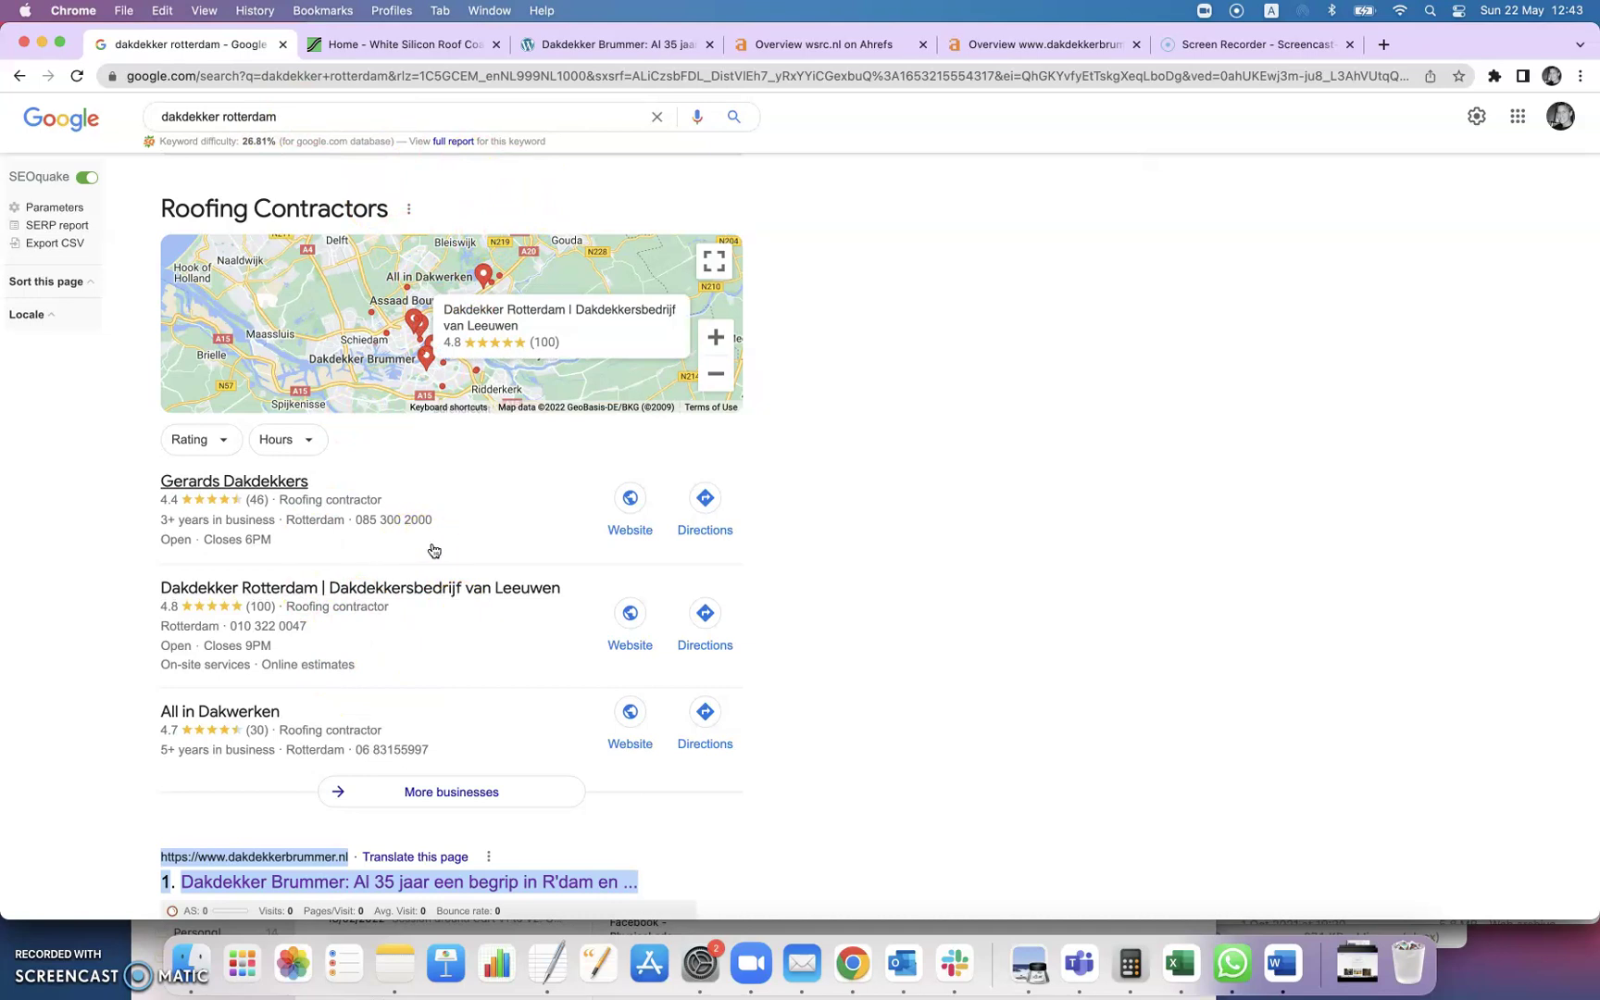
left_click(449, 525)
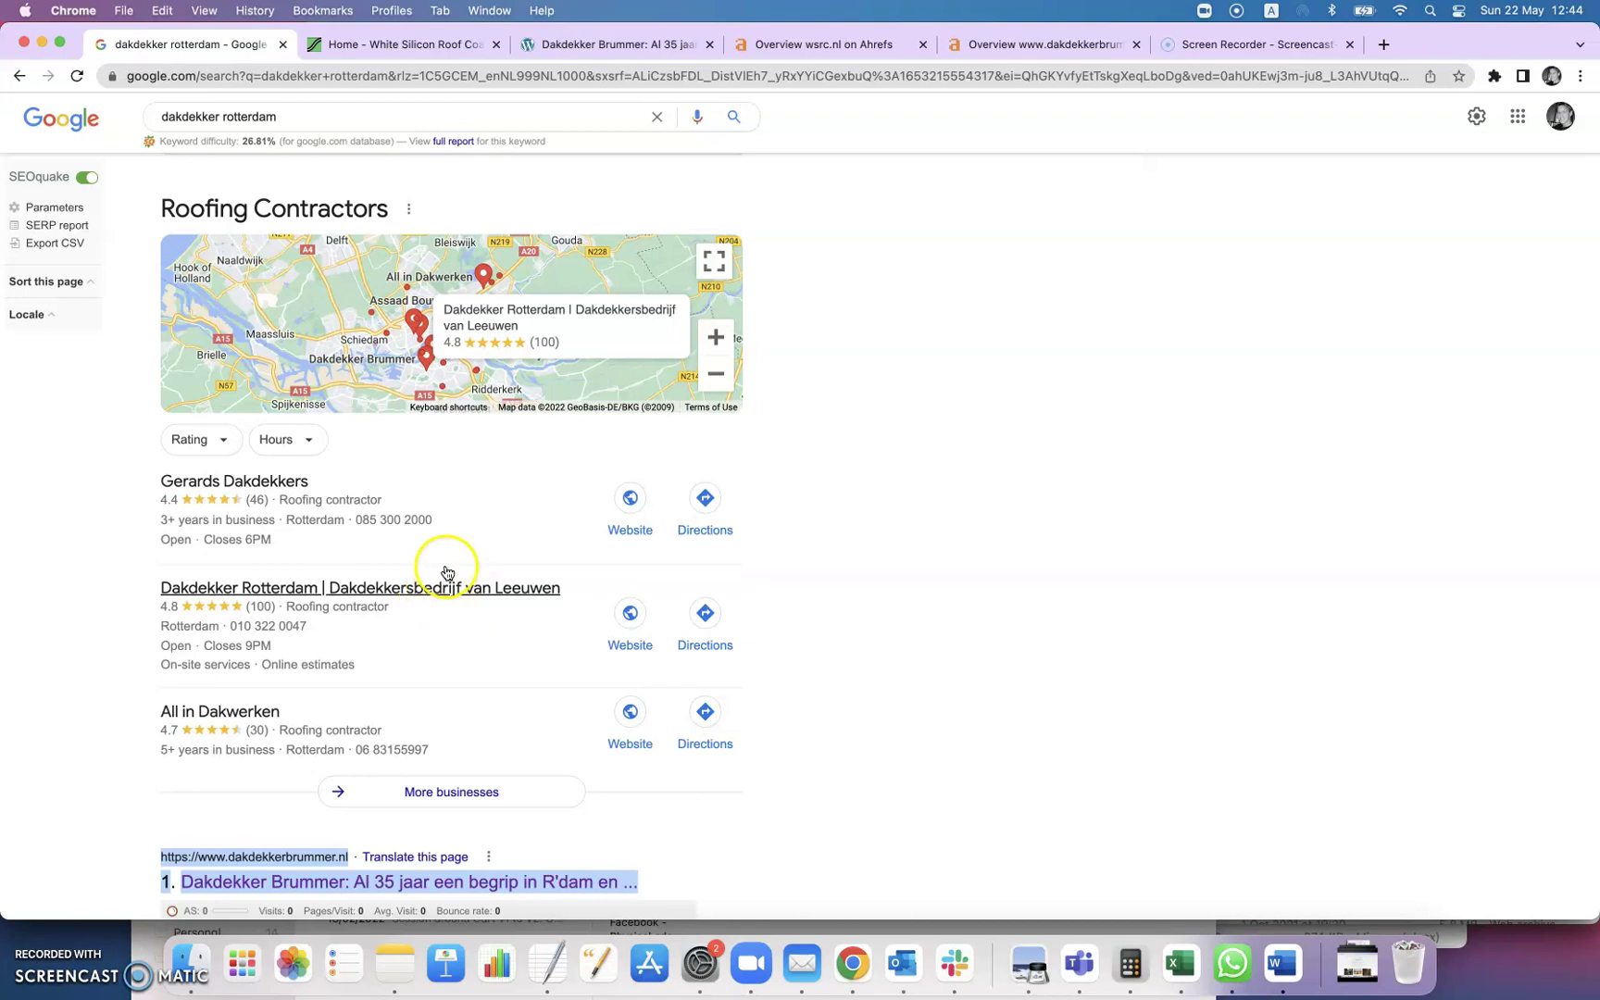
left_click(958, 564)
scroll(932, 643, "down", 3)
scroll(932, 645, "down", 5)
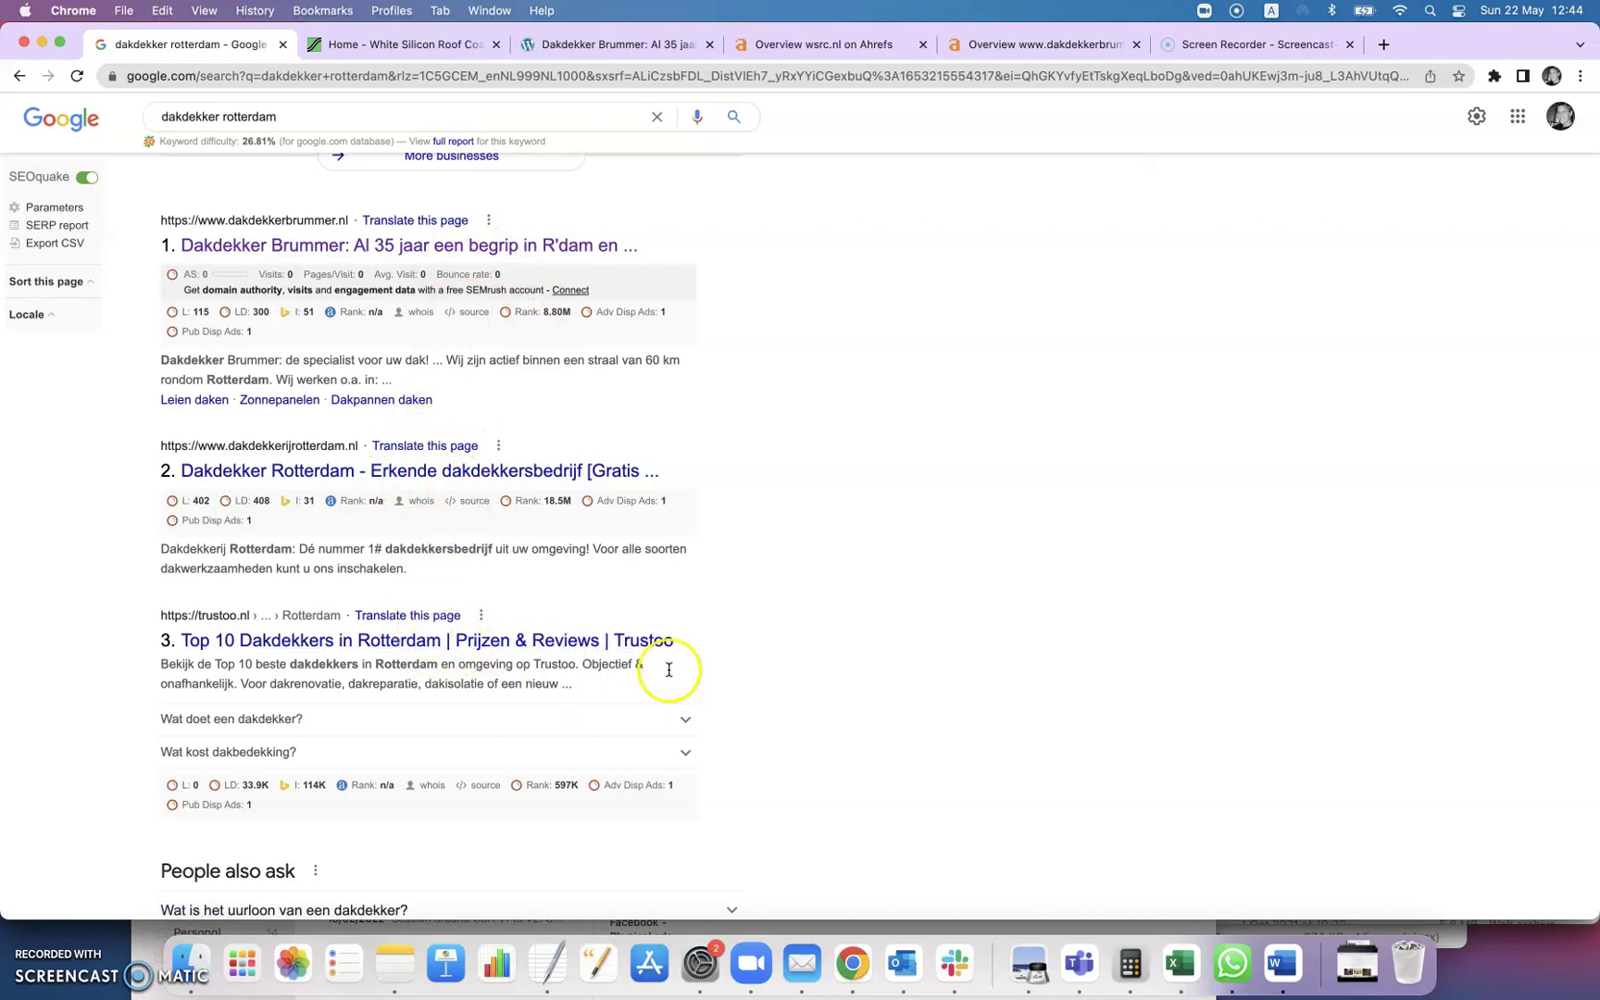
scroll(821, 685, "down", 20)
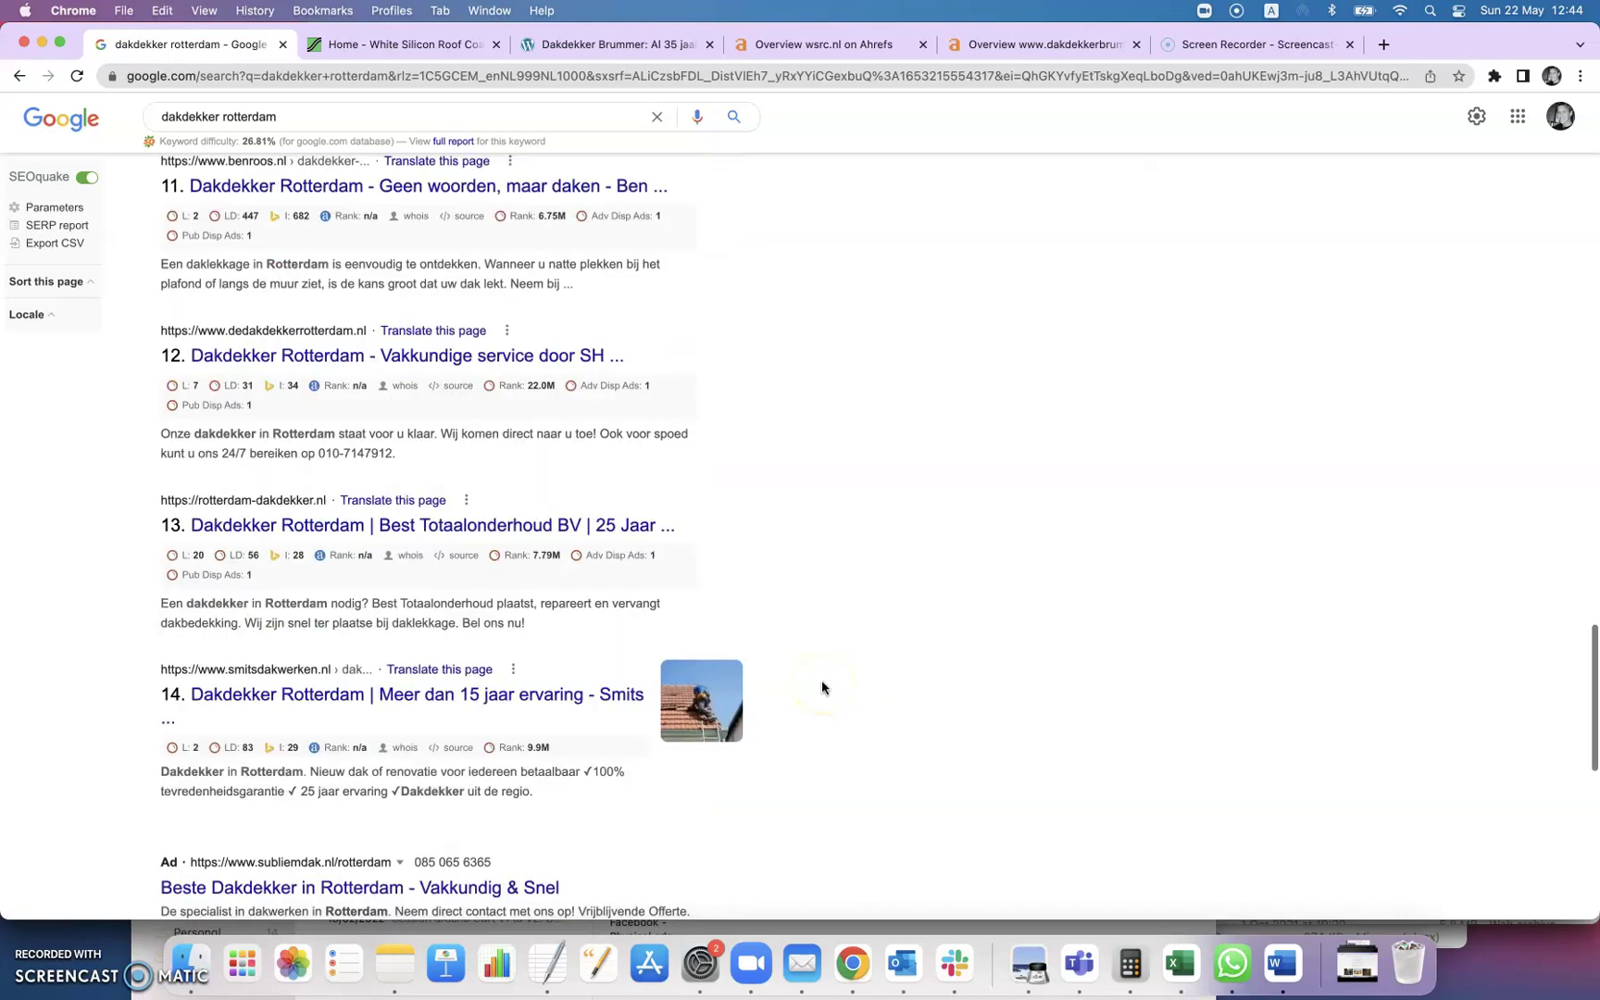
scroll(821, 685, "down", 10)
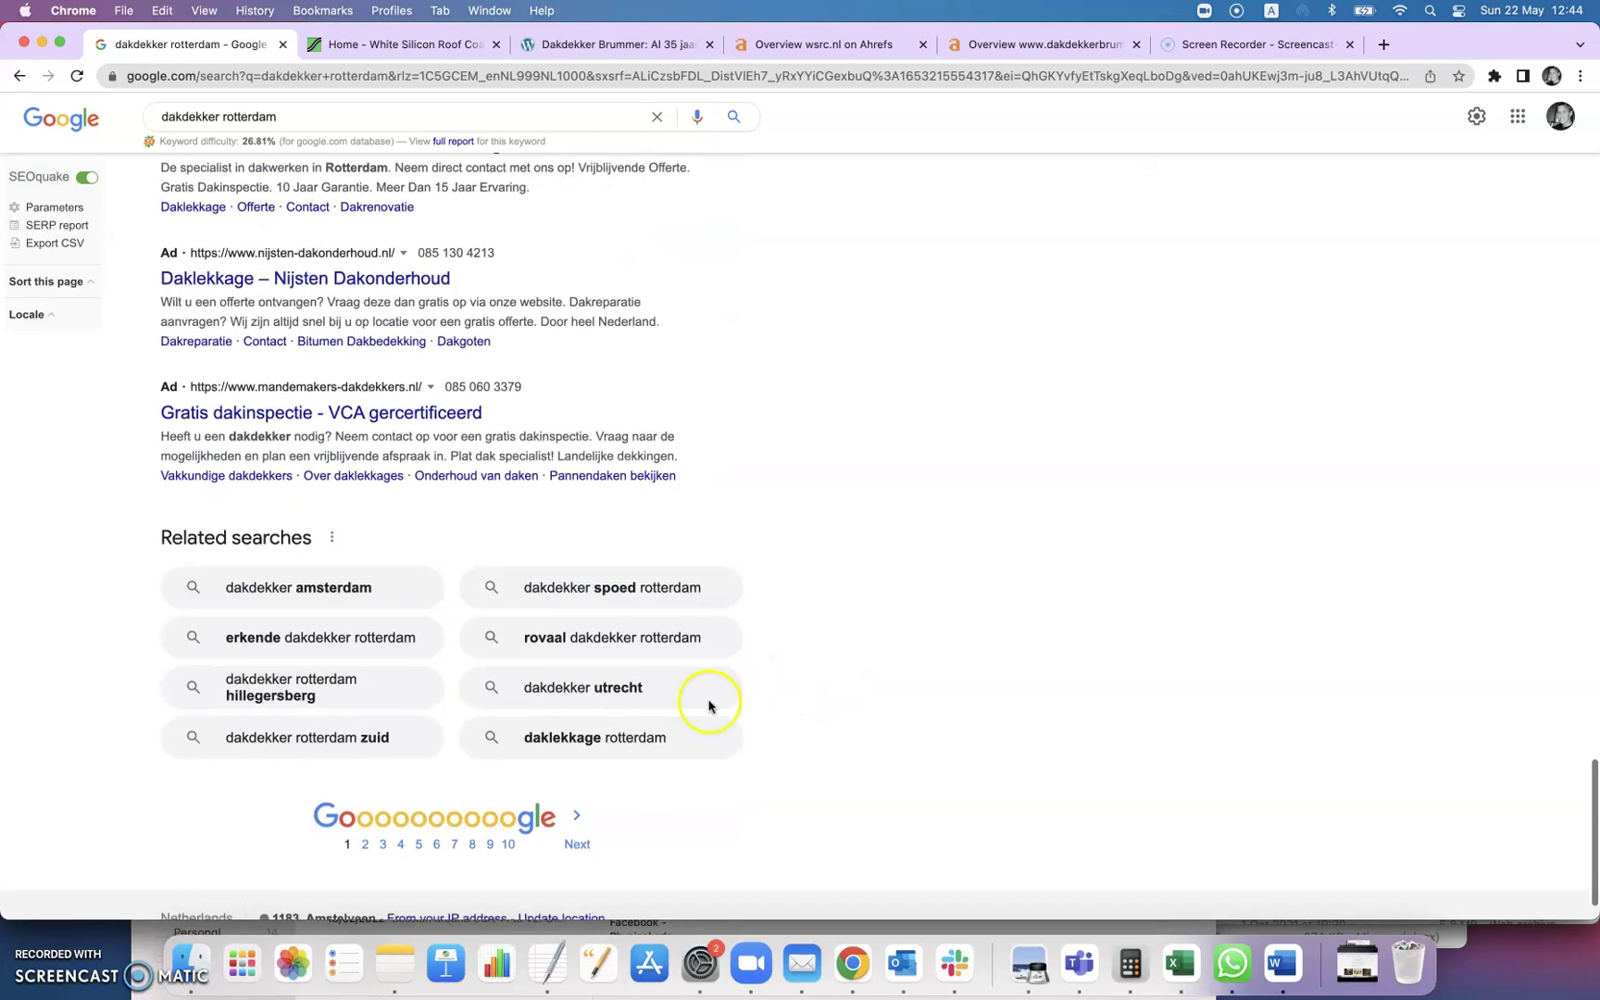
scroll(850, 508, "up", 20)
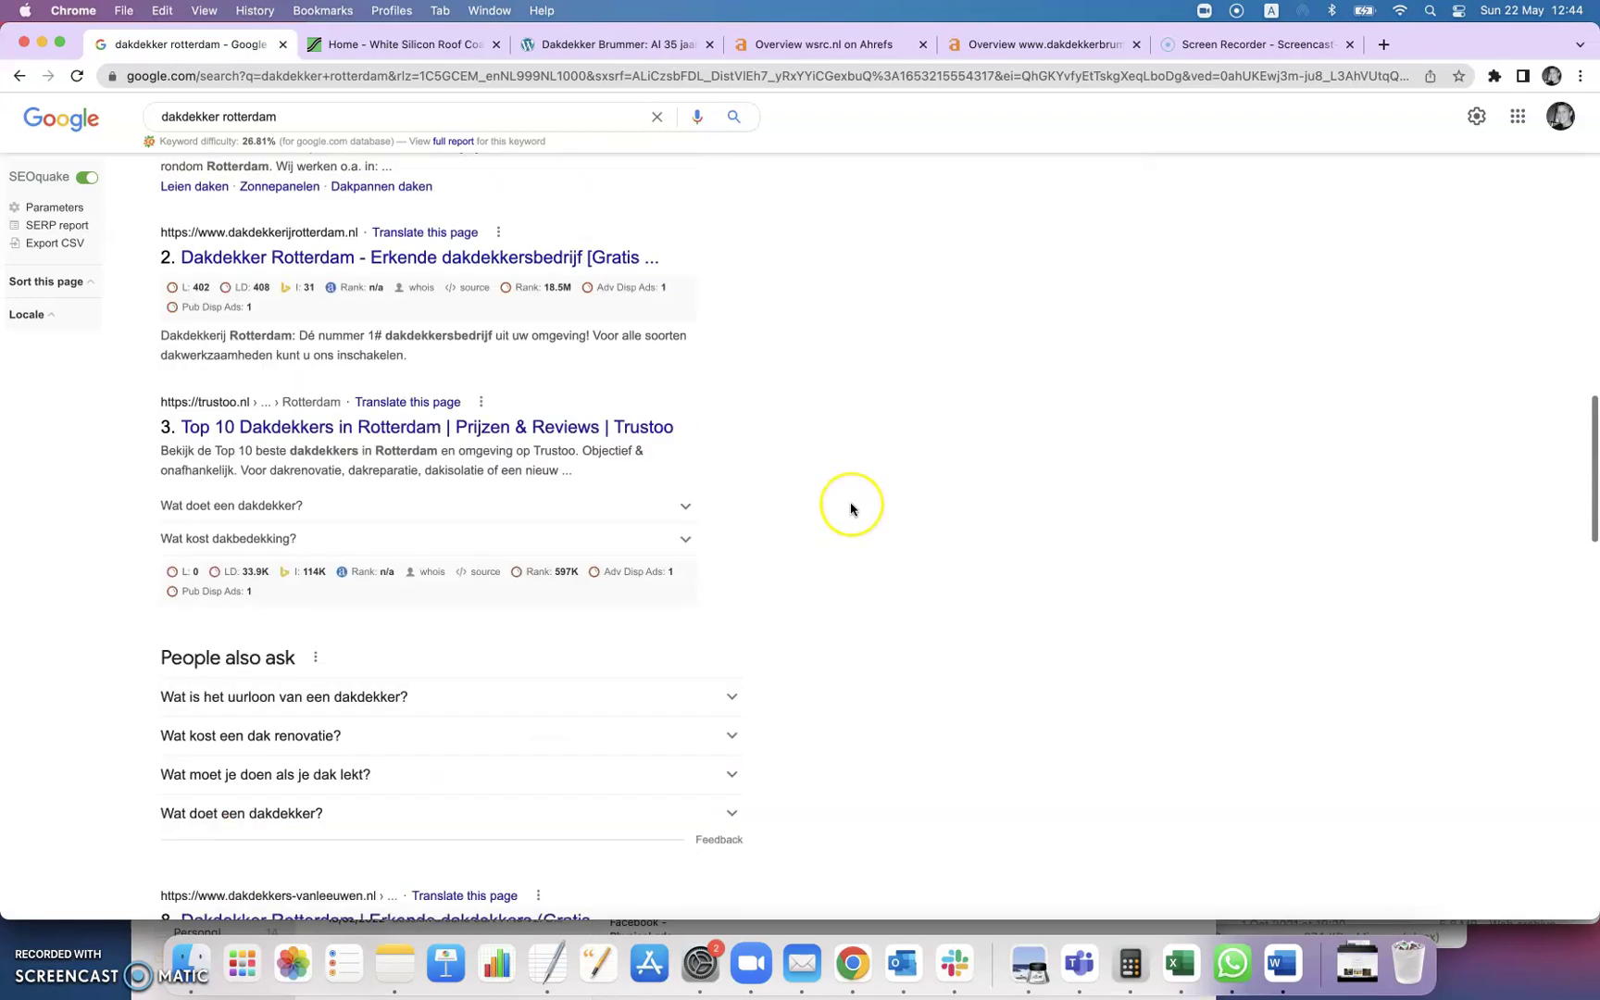
scroll(850, 507, "up", 5)
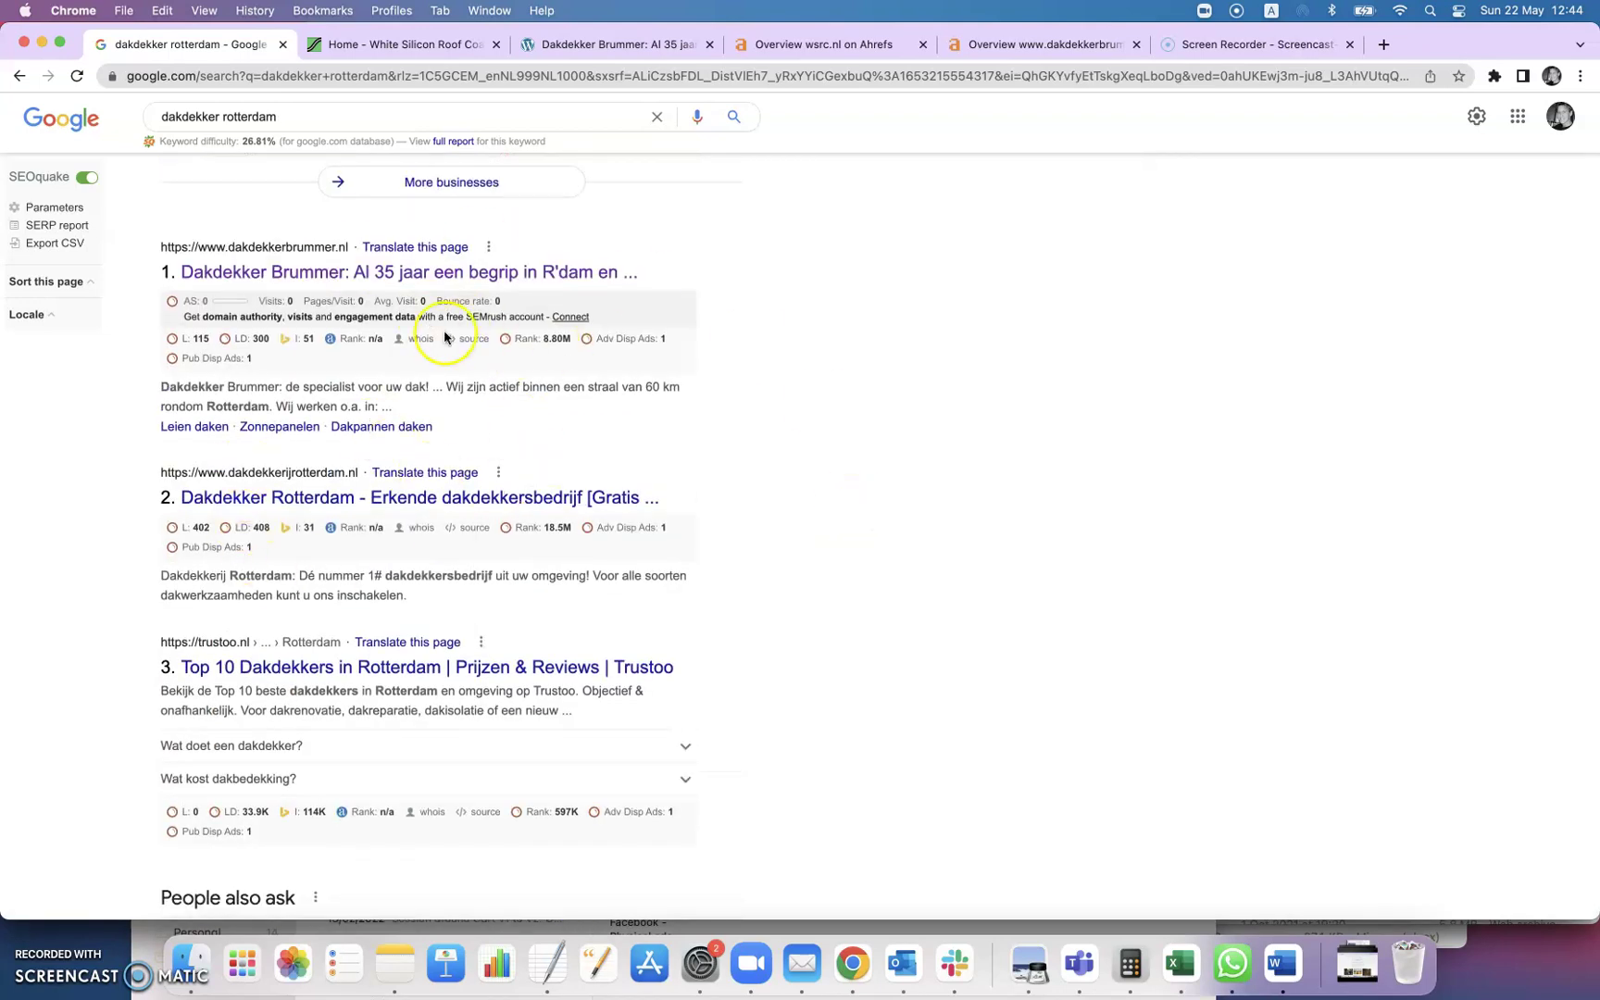
scroll(797, 317, "up", 1)
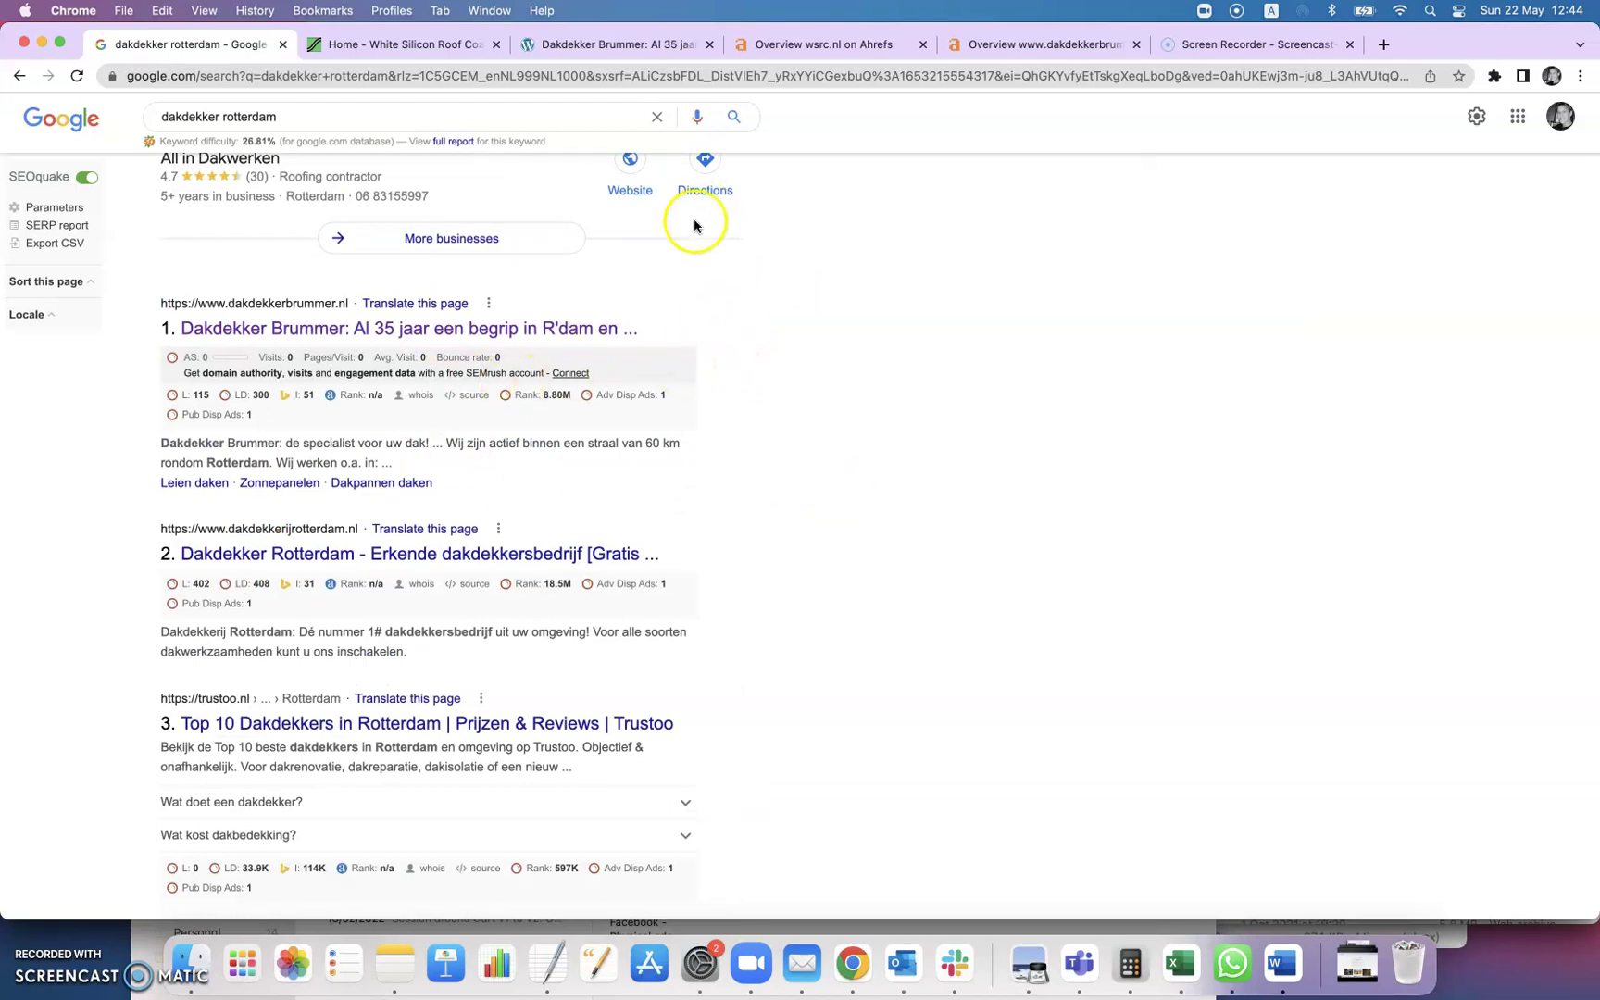
Check the wsrc.nl Ahrefs overview: DR 0.6, 4 backlinks, 2 referring domains, 21 organic keywords.
left_click(819, 48)
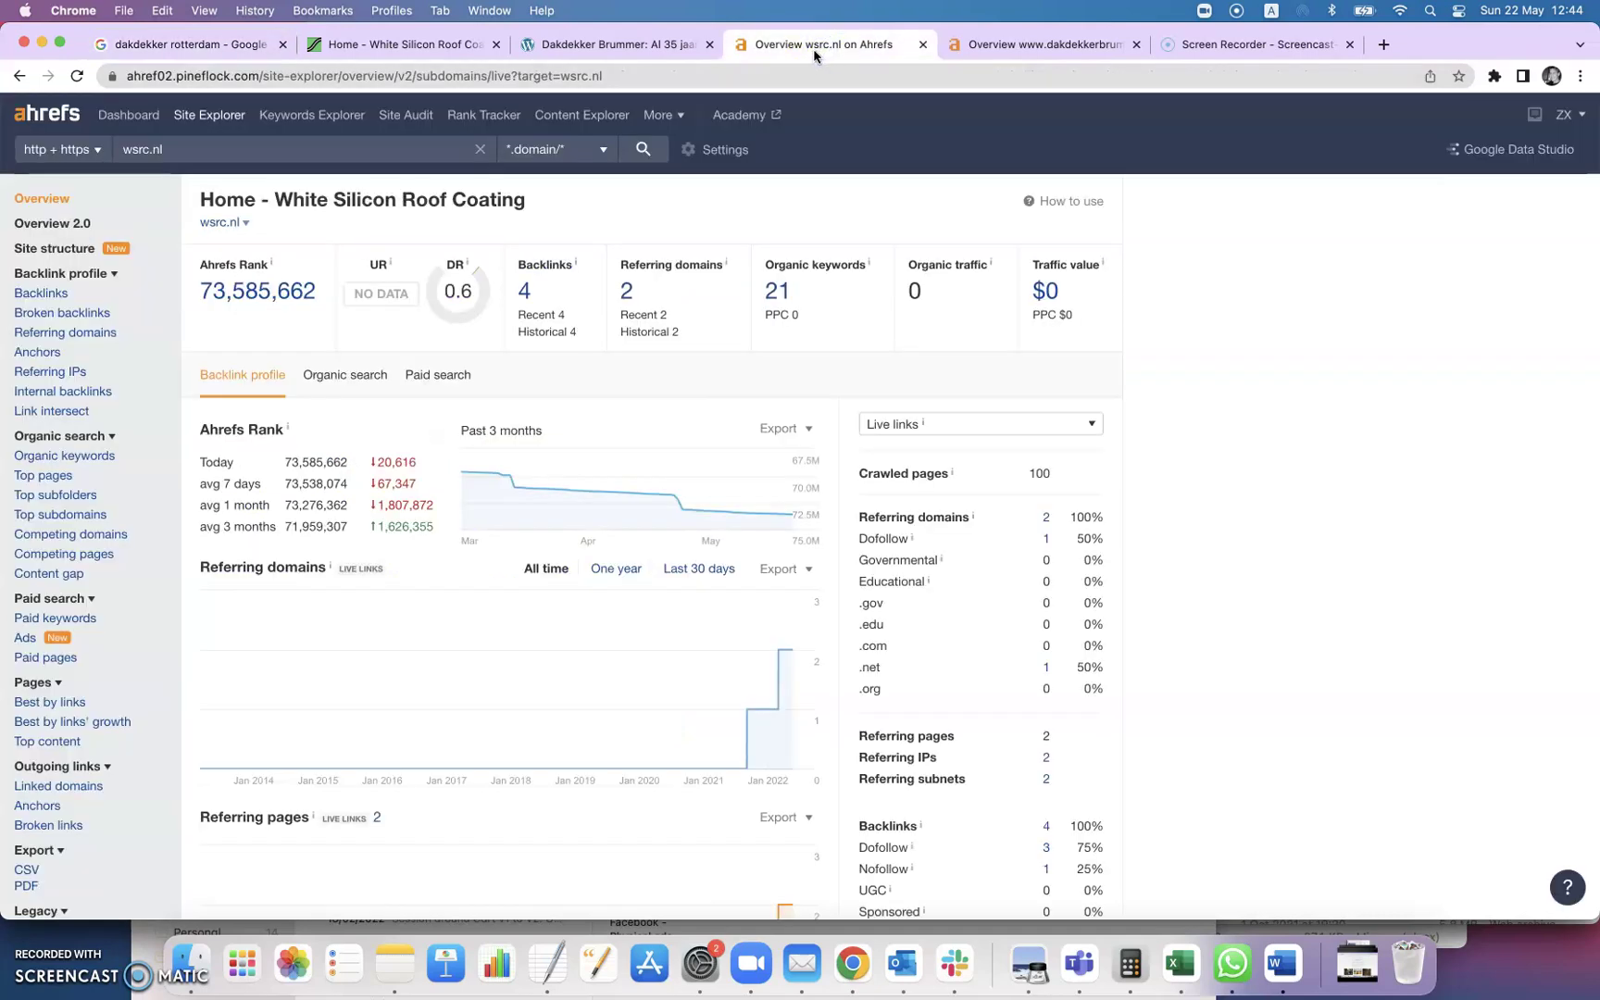
left_click_drag(813, 49, 790, 83)
View the dakdekkerbrummer.nl overview (DR 18) and open its 270 organic keywords report in a new tab.
mouse_move(459, 273)
left_click(1037, 54)
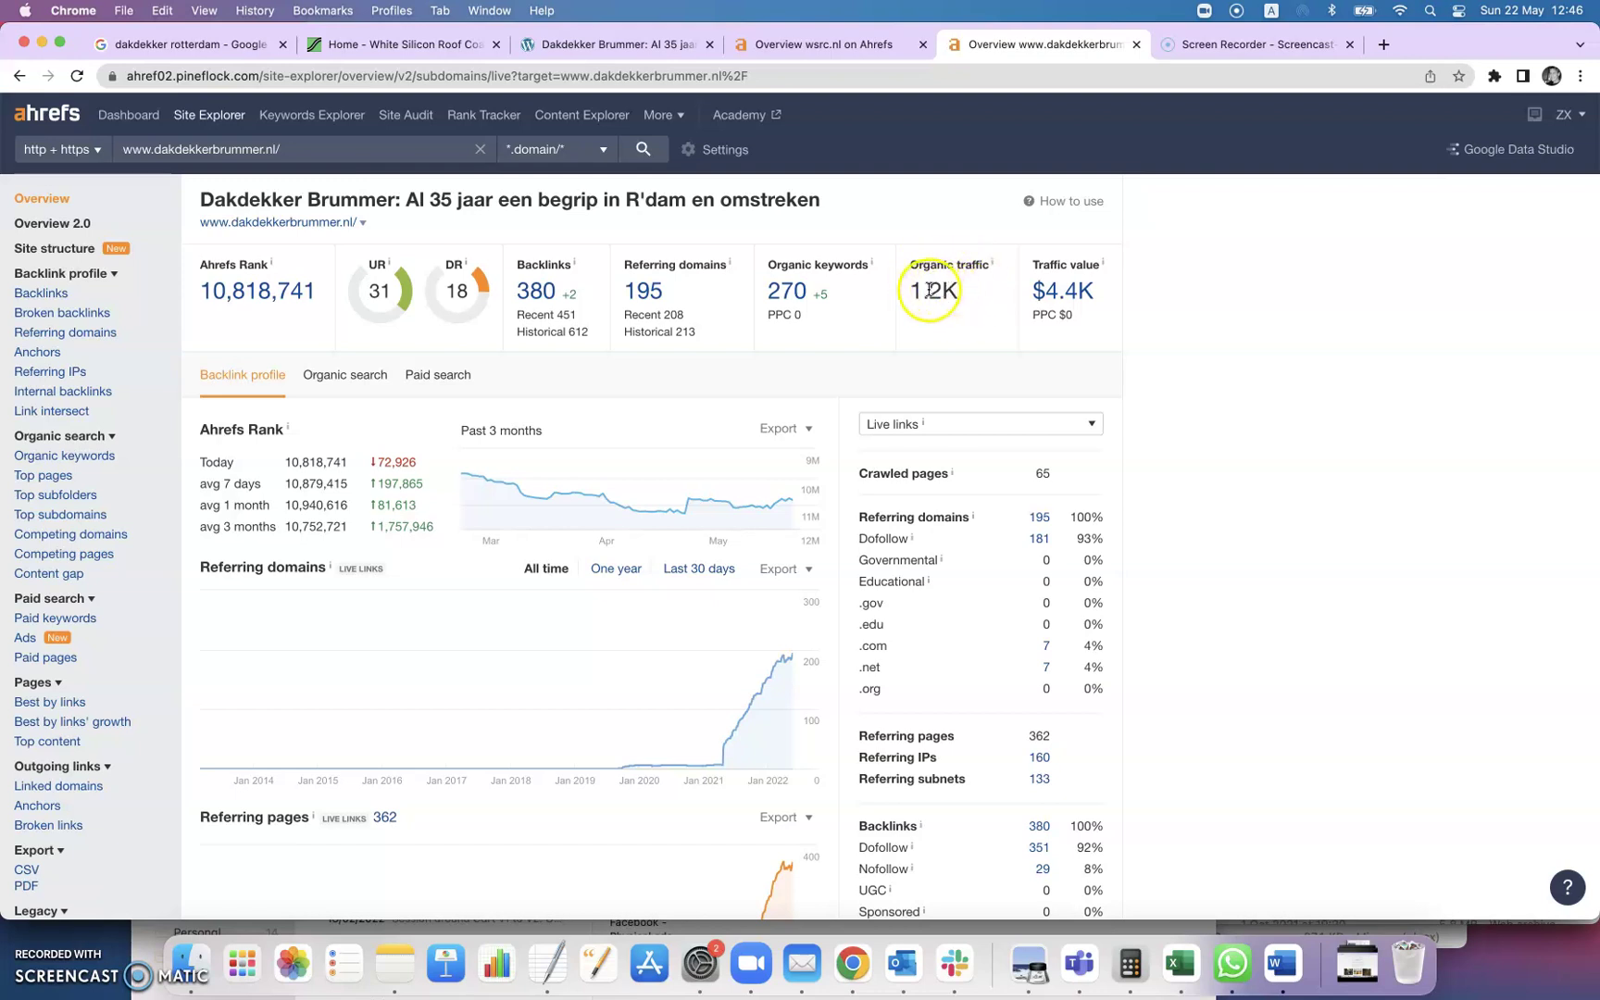
right_click(795, 292)
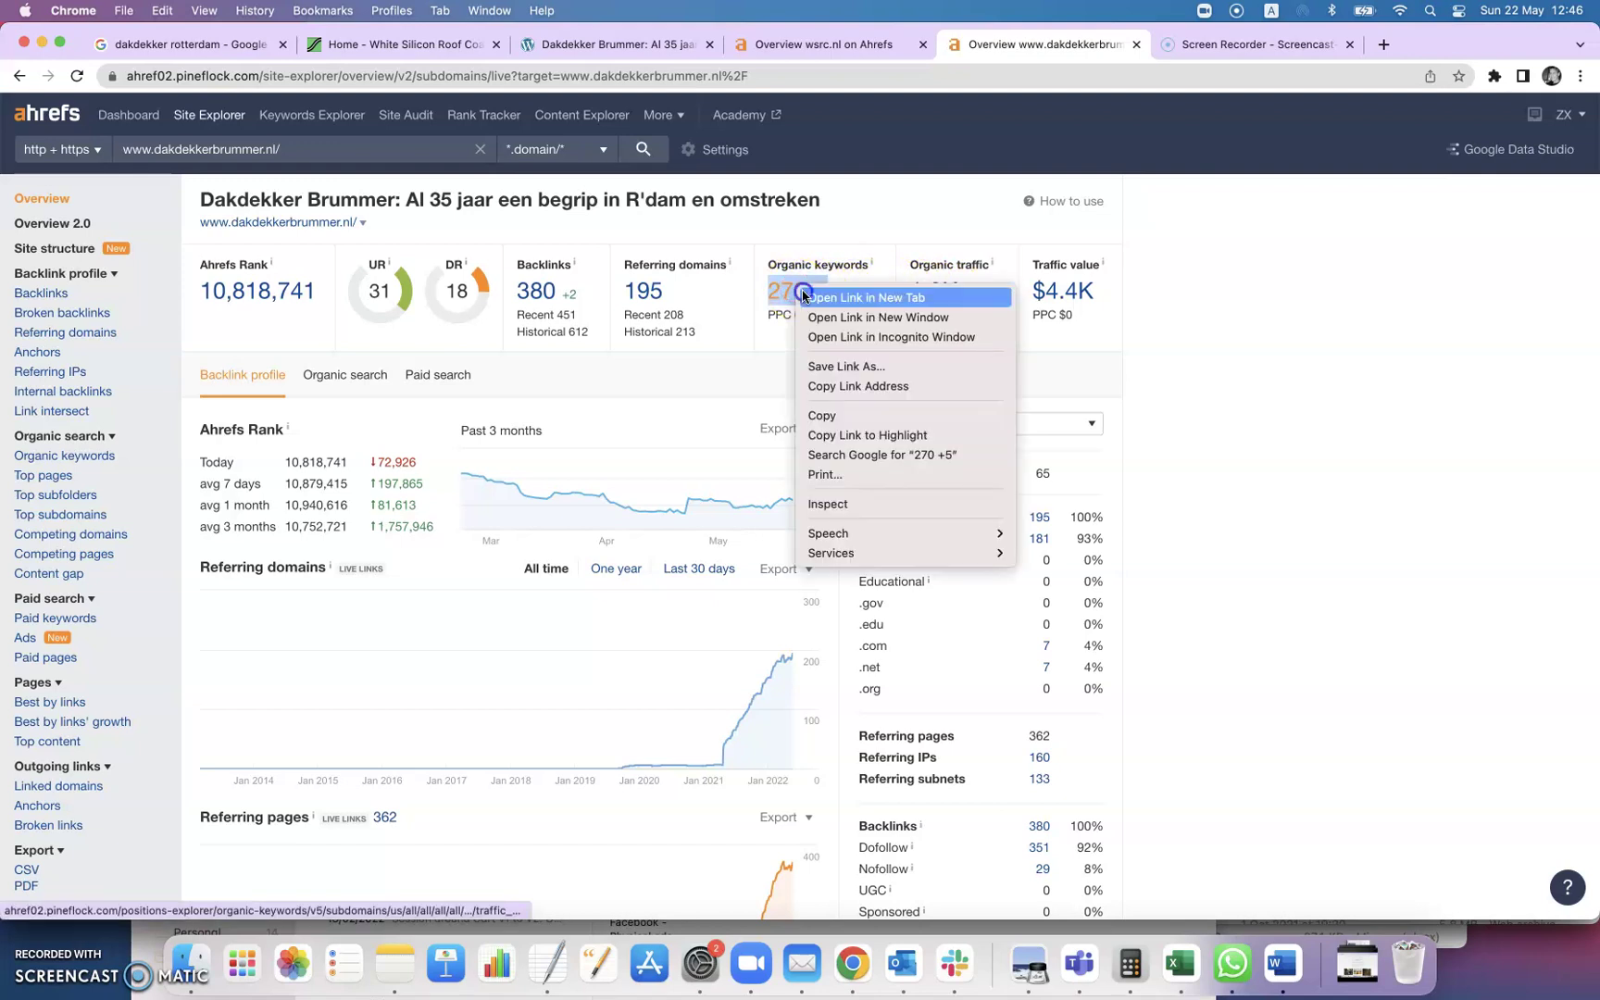
left_click(824, 295)
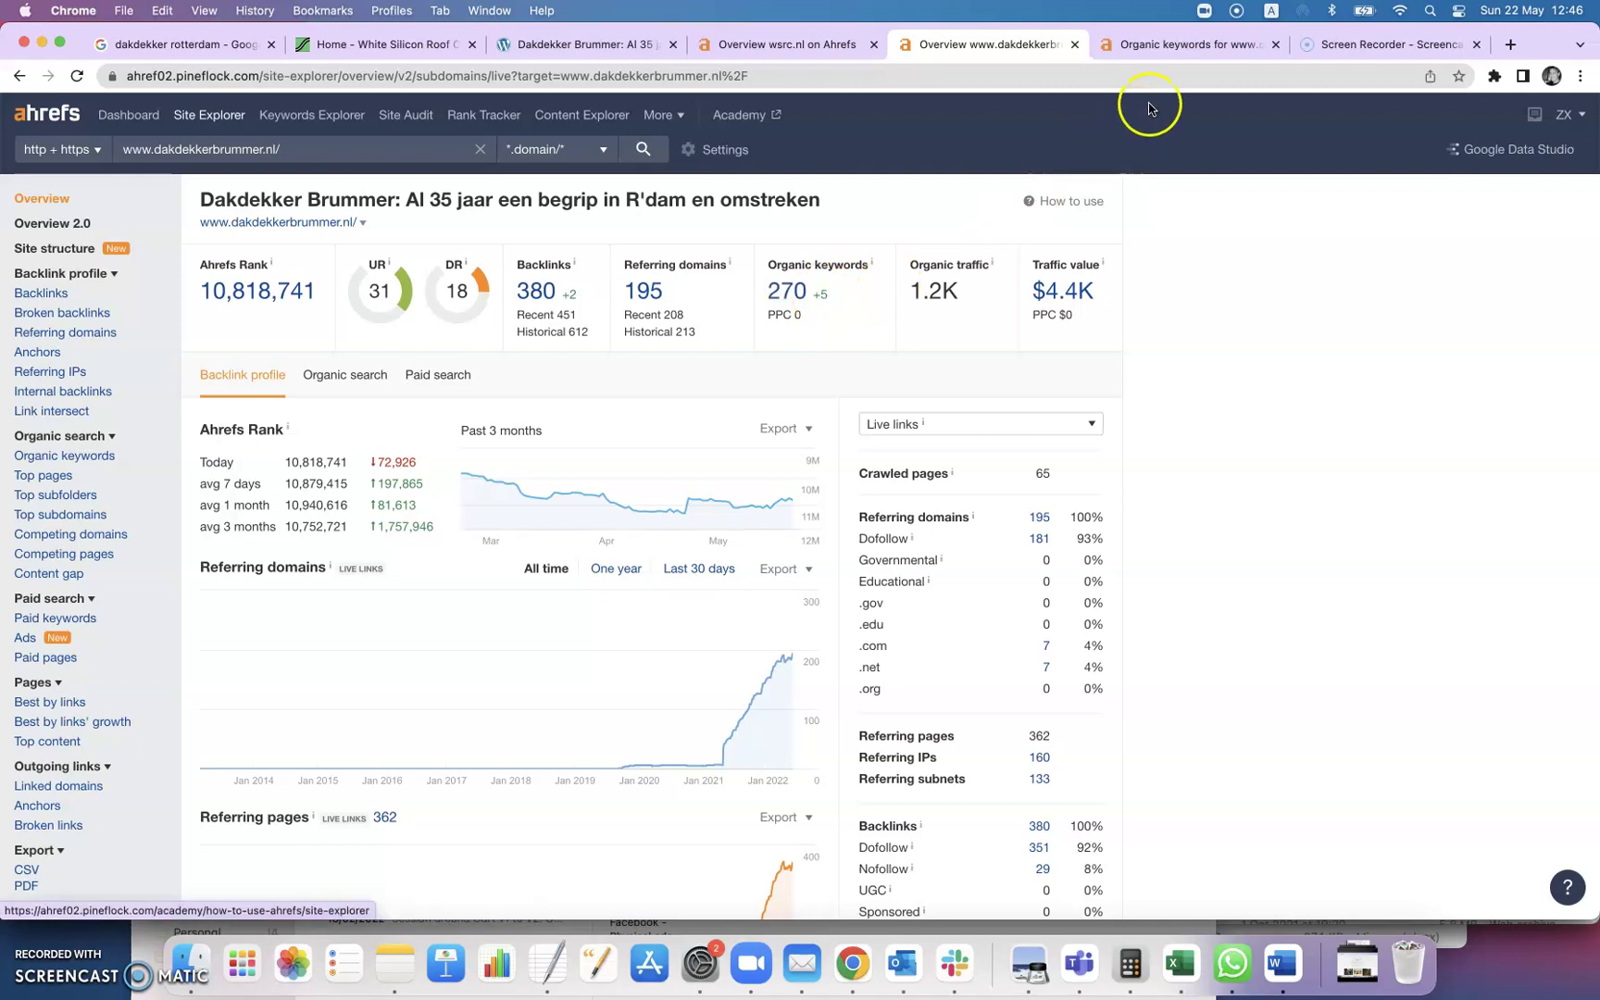
Filter dakdekkerbrummer.nl's organic keywords to the 301 Netherlands results, led by 'dakdekker rotterdam'.
left_click(1170, 54)
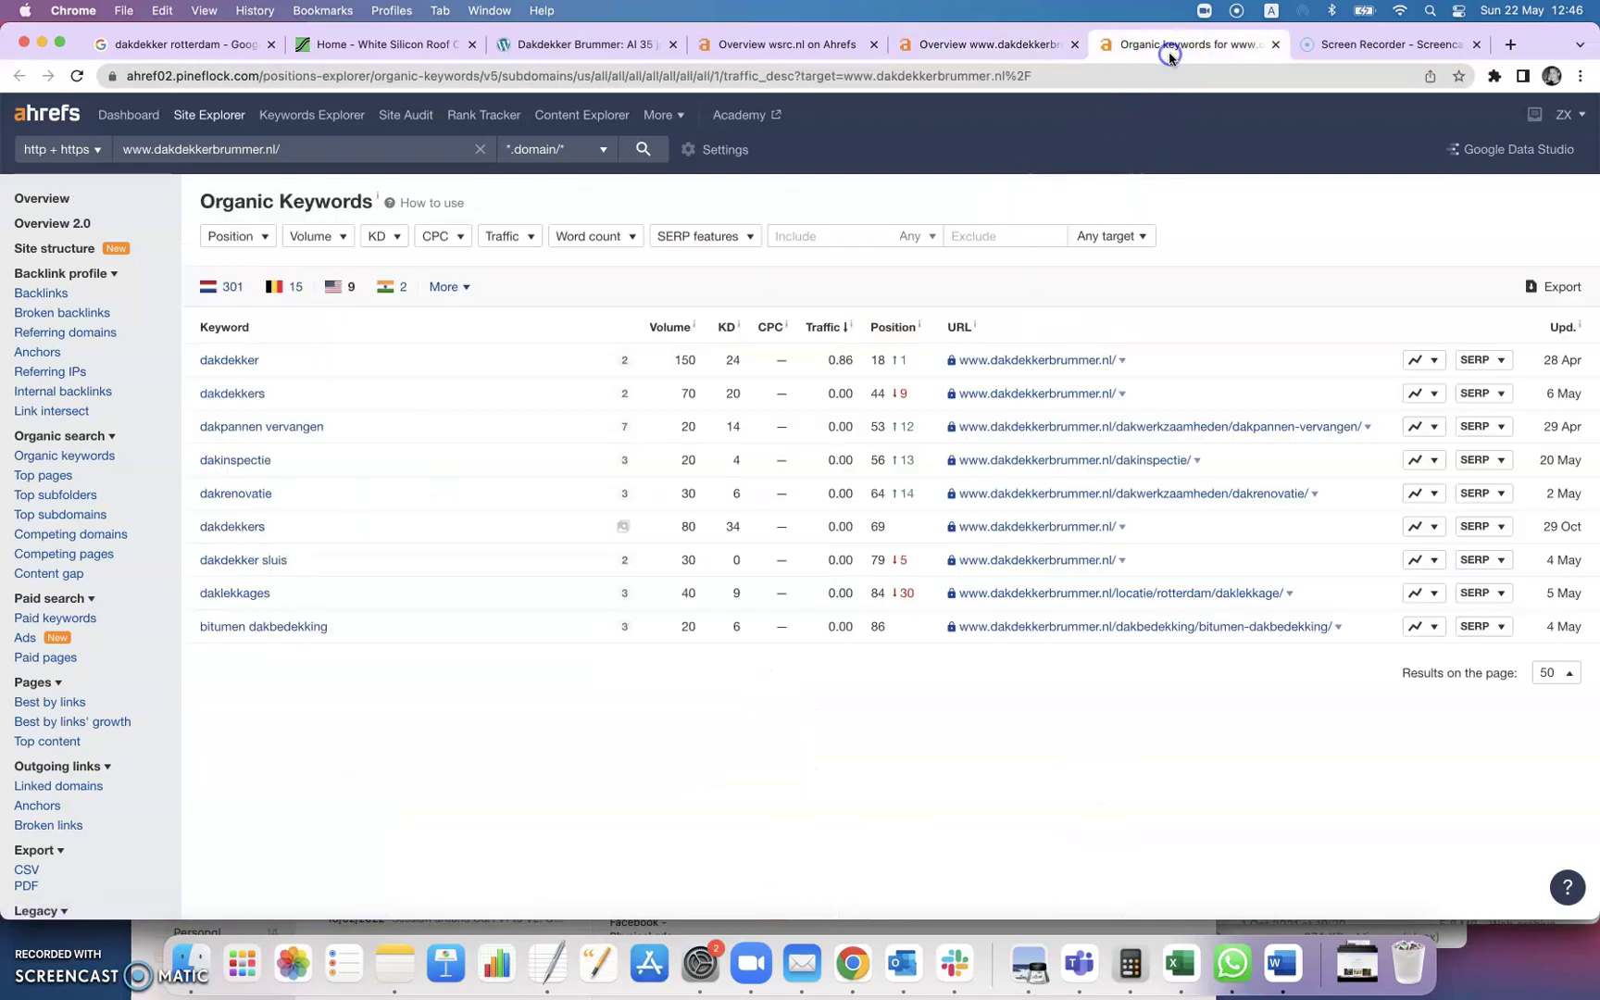
left_click(234, 290)
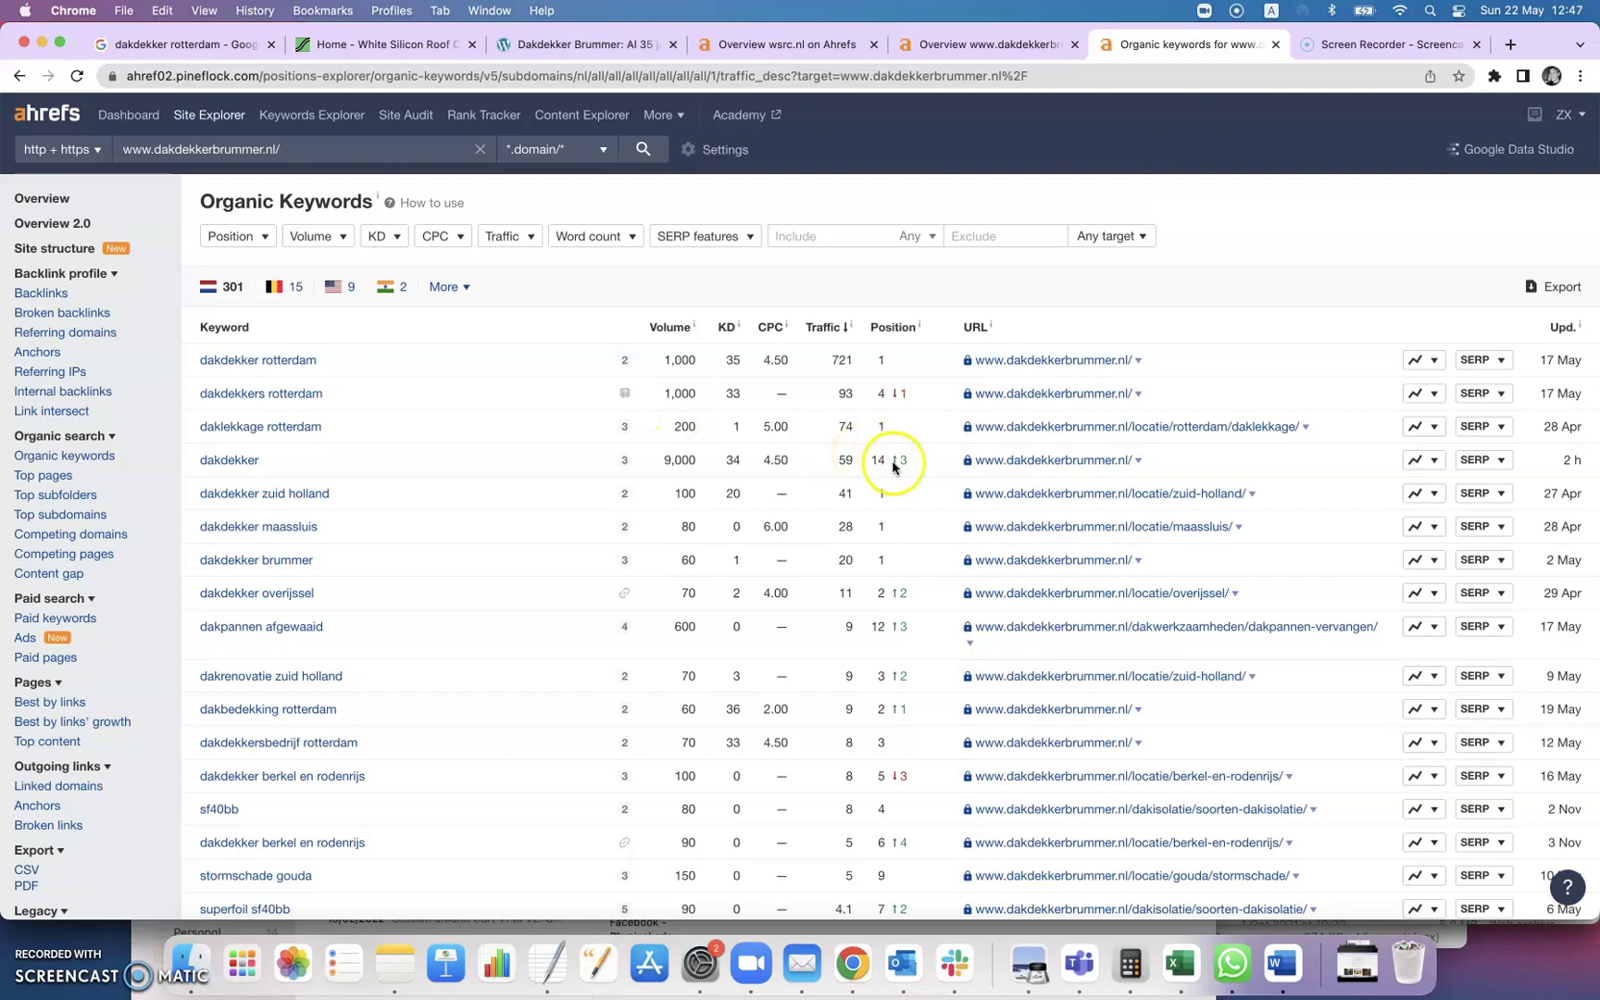
mouse_move(893, 463)
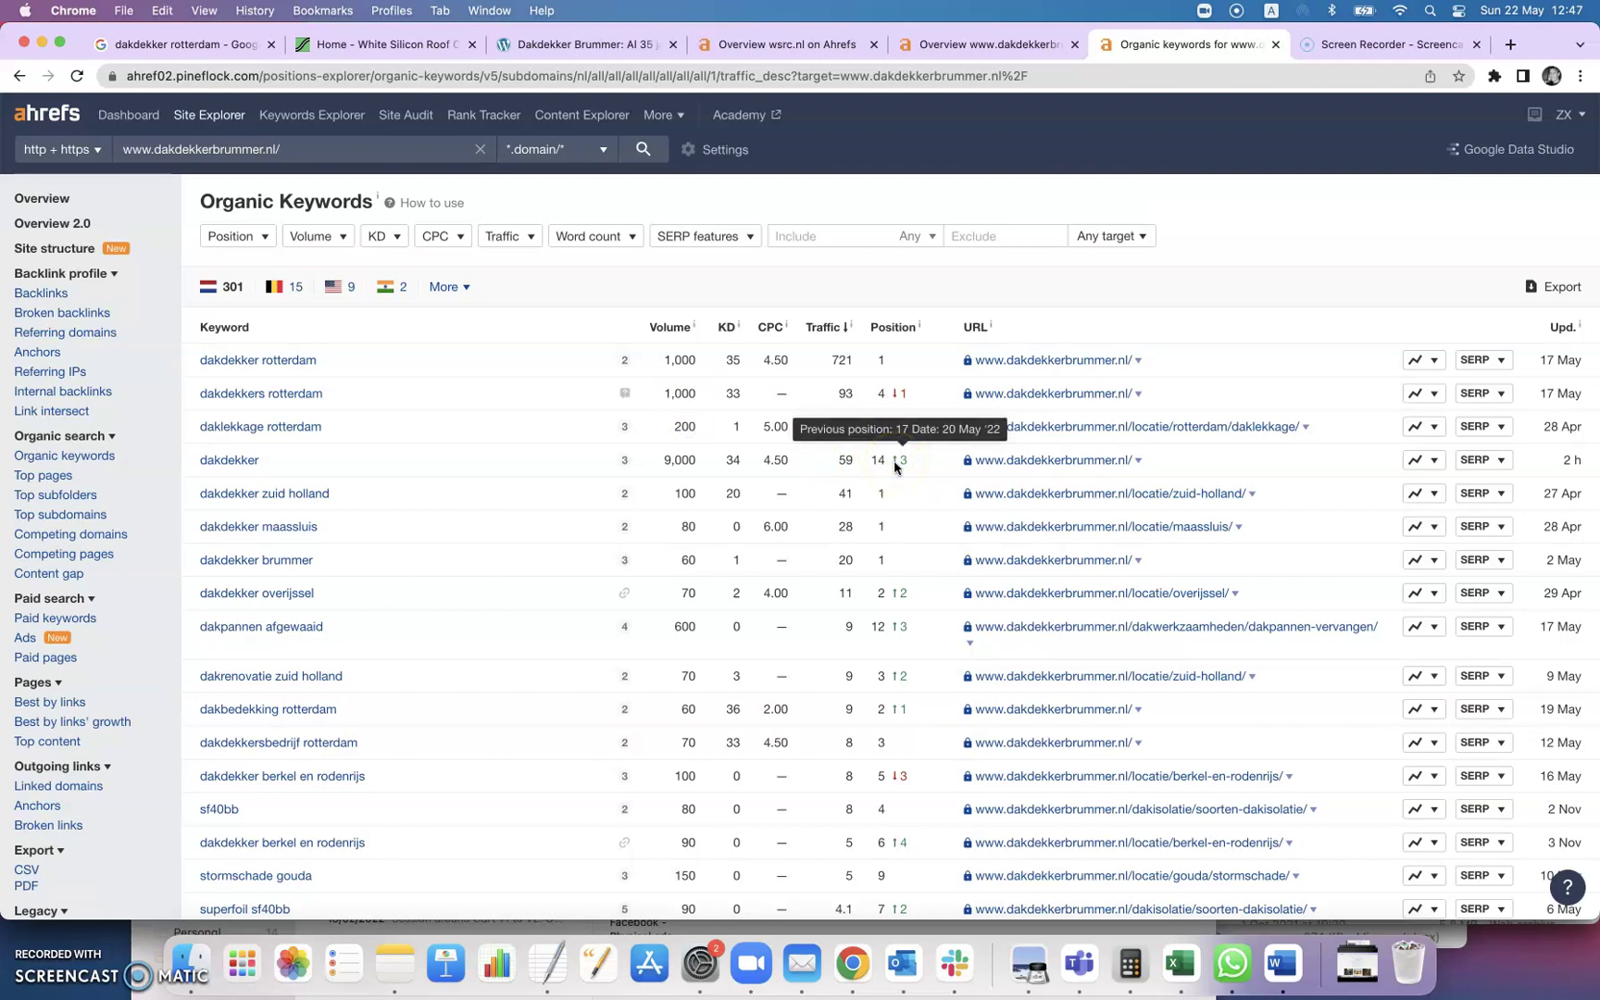